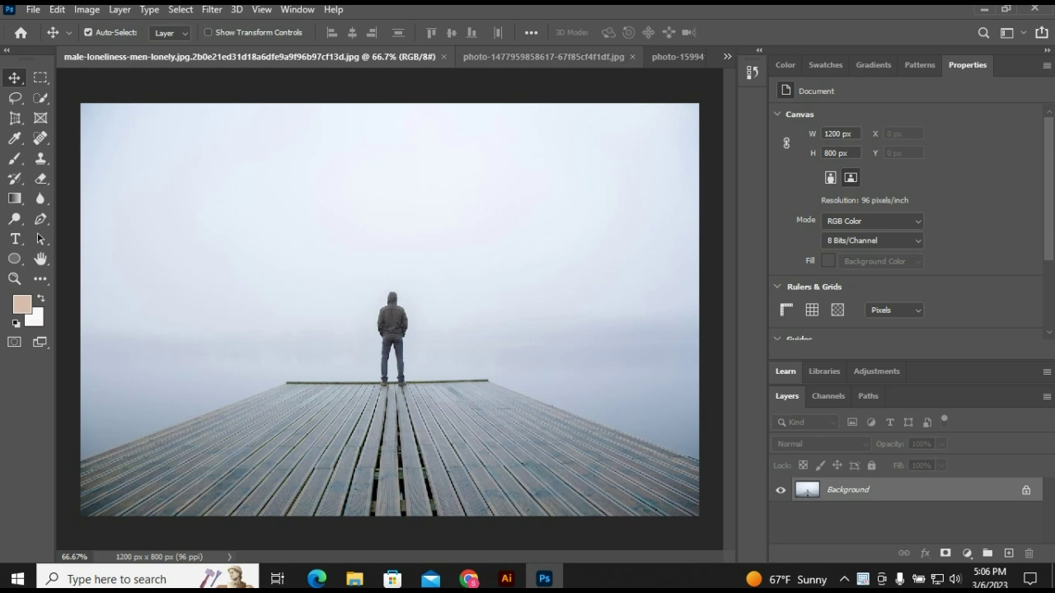
- Quick-select the wooden pier and the man's body and head in Add mode
key(ctrl+Tab)
key(ctrl+Tab)
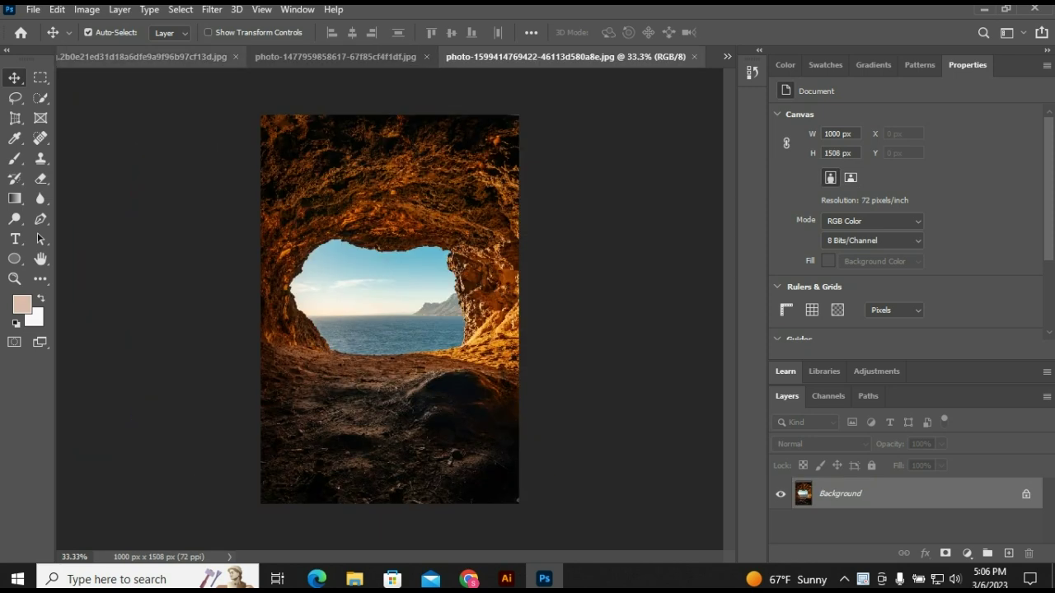
key(ctrl+Tab)
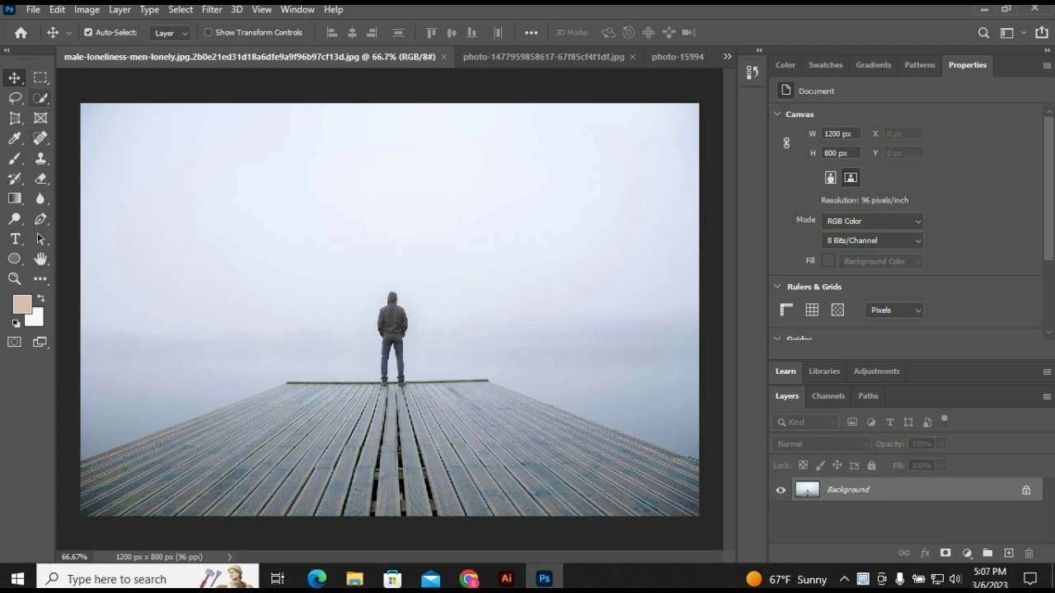
click(41, 98)
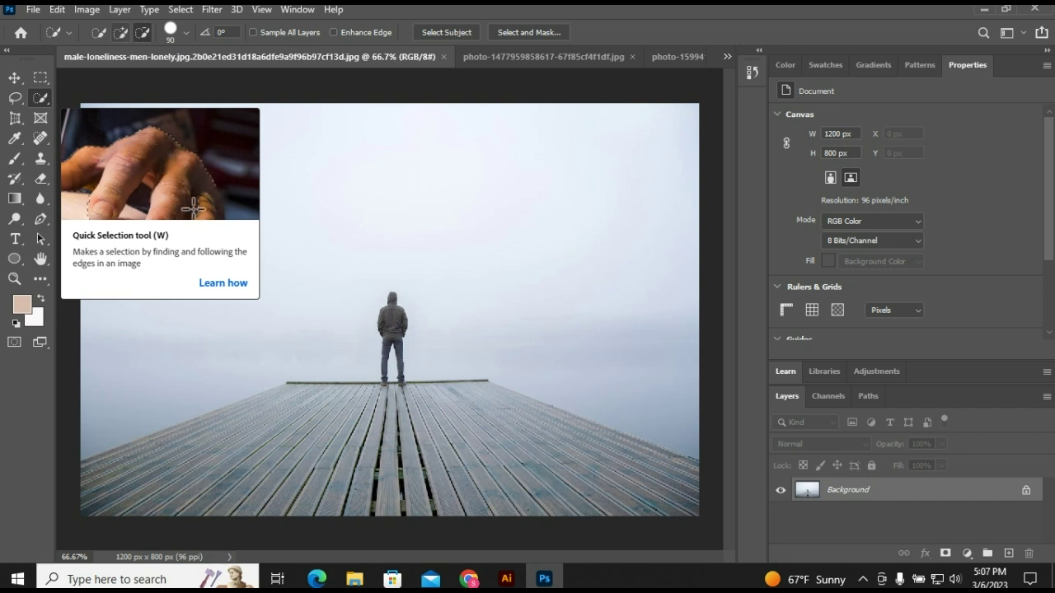
click(120, 32)
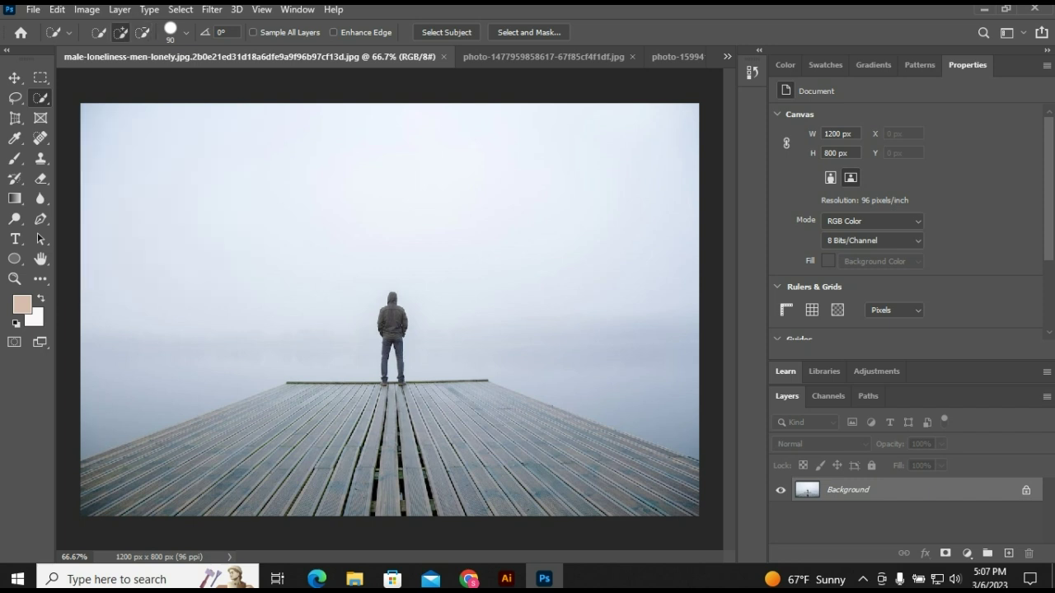
mouse_move(247, 457)
mouse_down()
mouse_move(124, 486)
mouse_move(95, 461)
mouse_up()
mouse_move(268, 434)
mouse_down()
mouse_move(350, 399)
mouse_move(647, 441)
mouse_up()
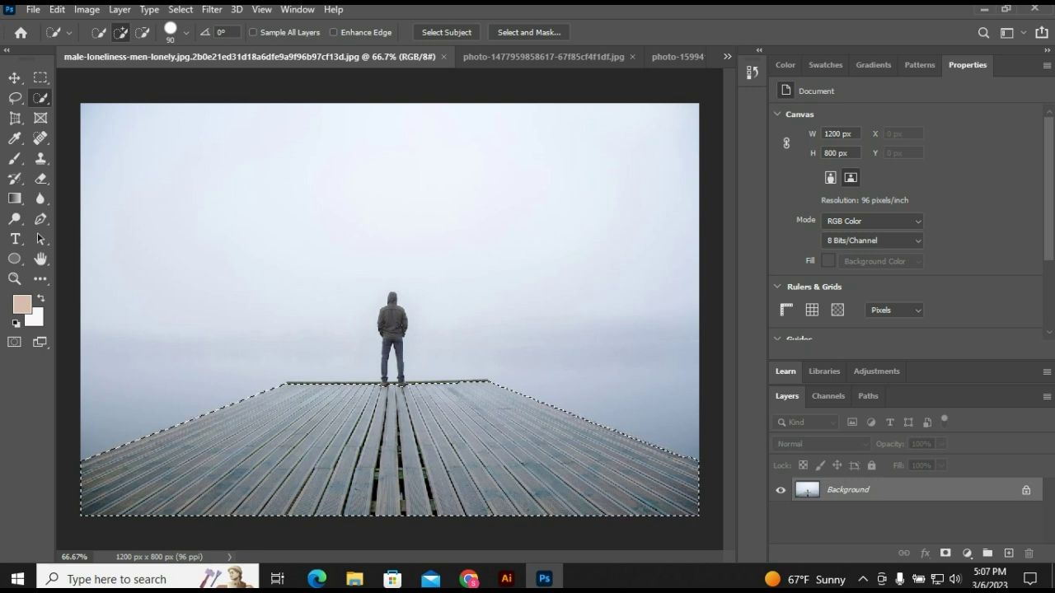
scroll(390, 347, up, 2)
drag(371, 412, 395, 206)
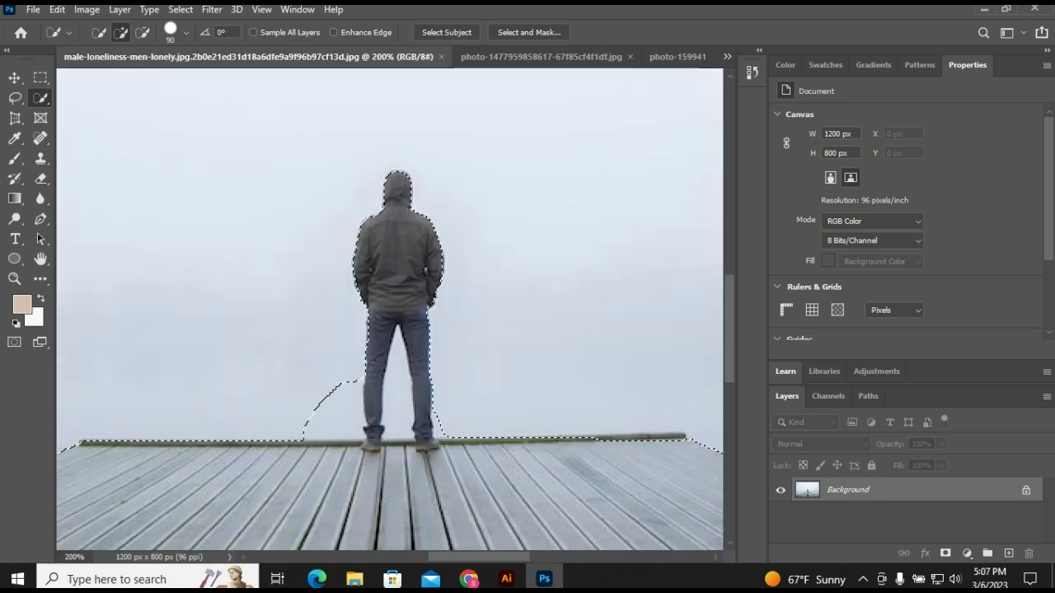
- Remove the bulge beside his legs and the gap between them from the selection
drag(333, 388, 354, 428)
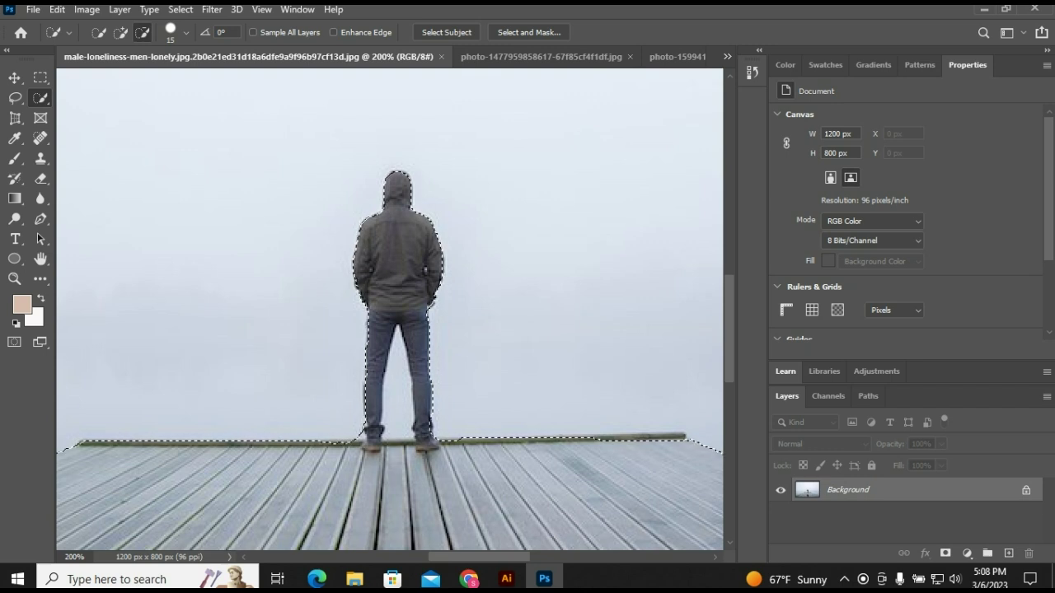
key(alt)
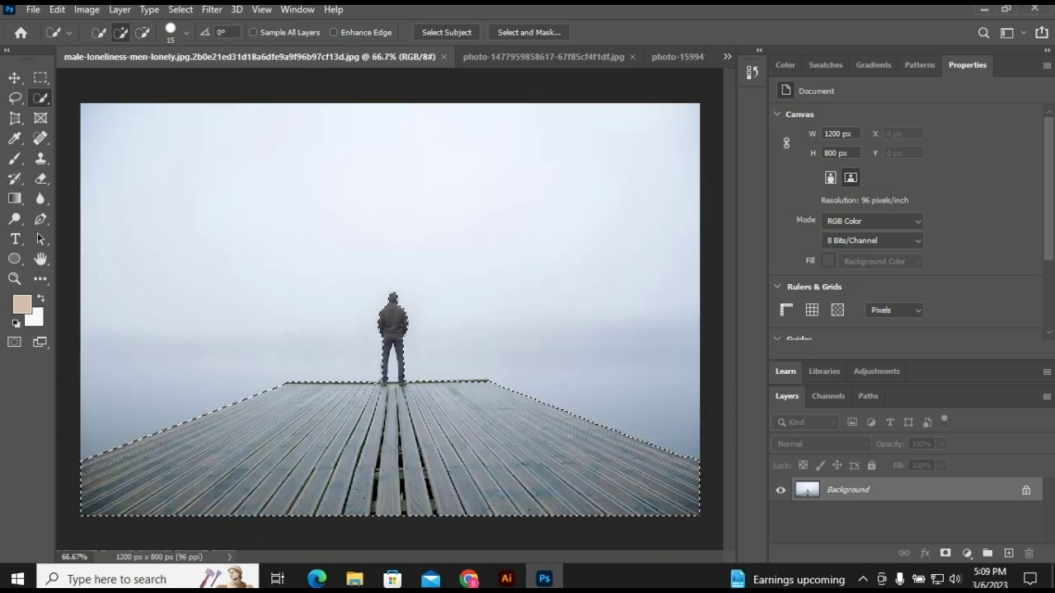
key(ctrl+0)
key(ctrl+1)
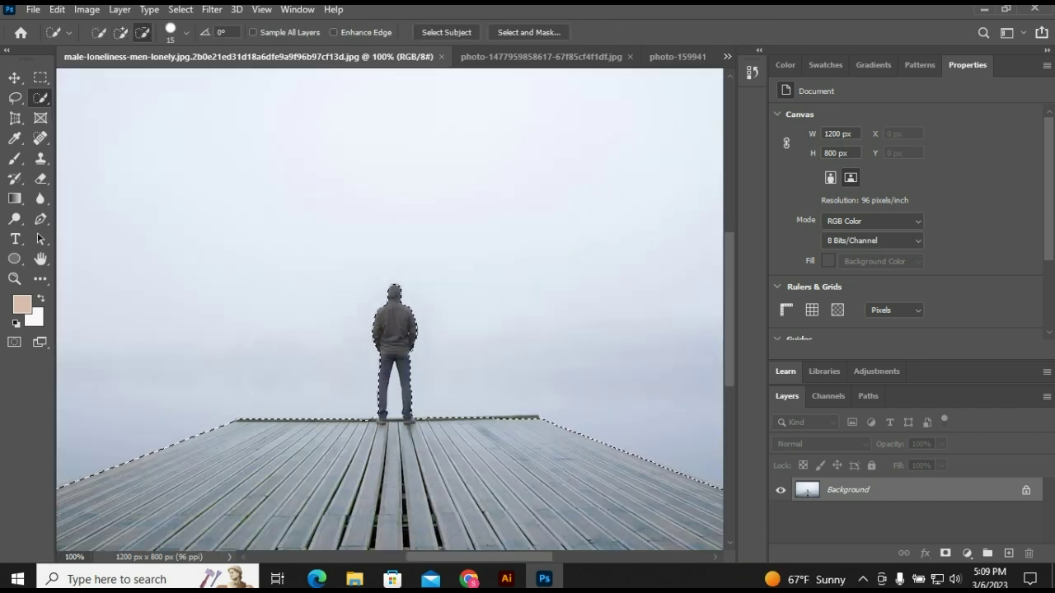
alt+scroll(389, 347, up, 2)
alt+click(359, 488)
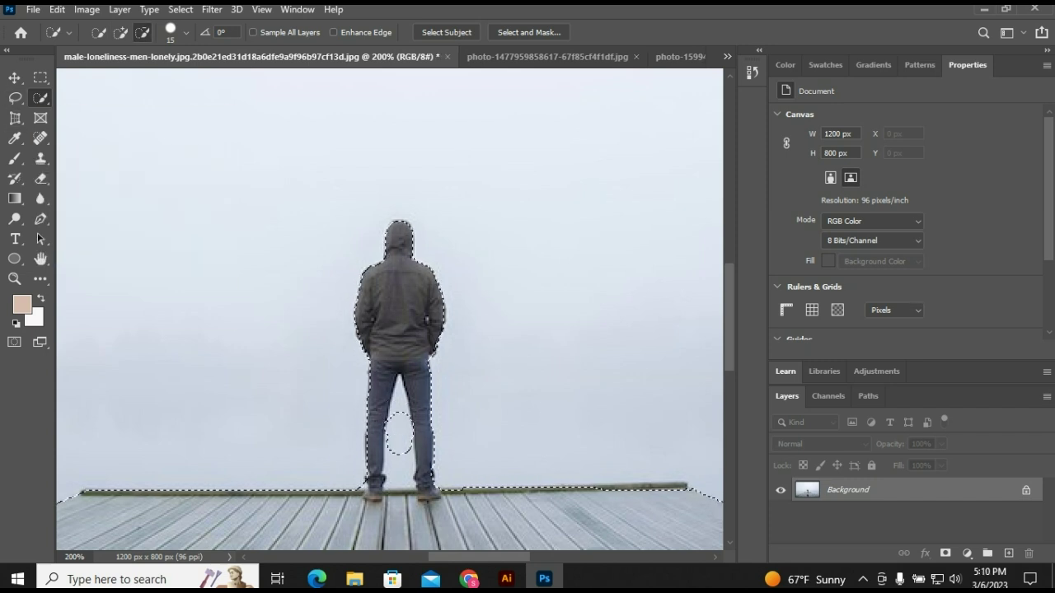
key(alt)
drag(399, 443, 398, 412)
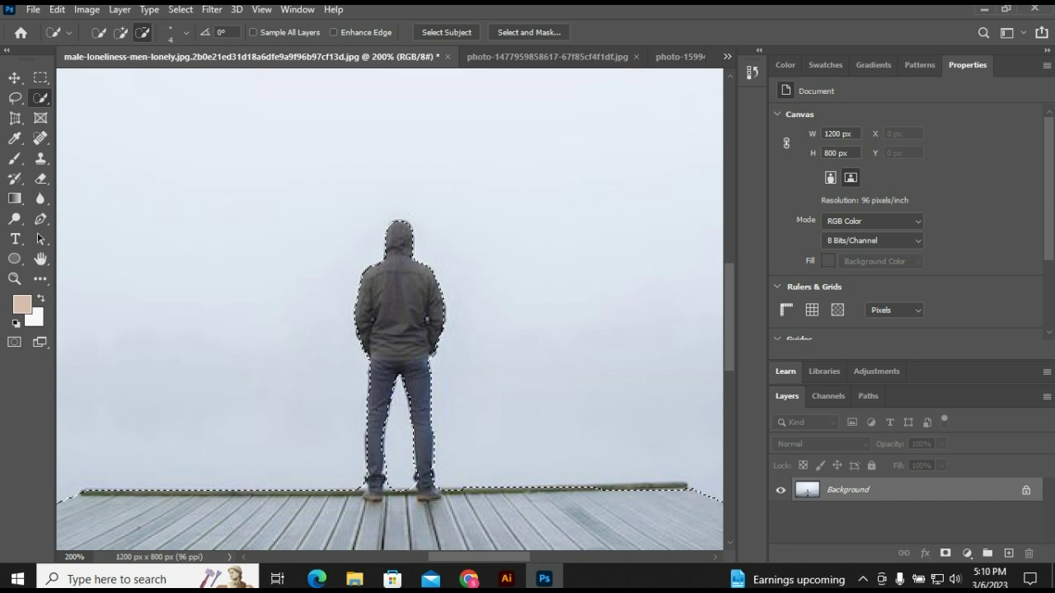
key(ctrl+minus)
key(ctrl+minus)
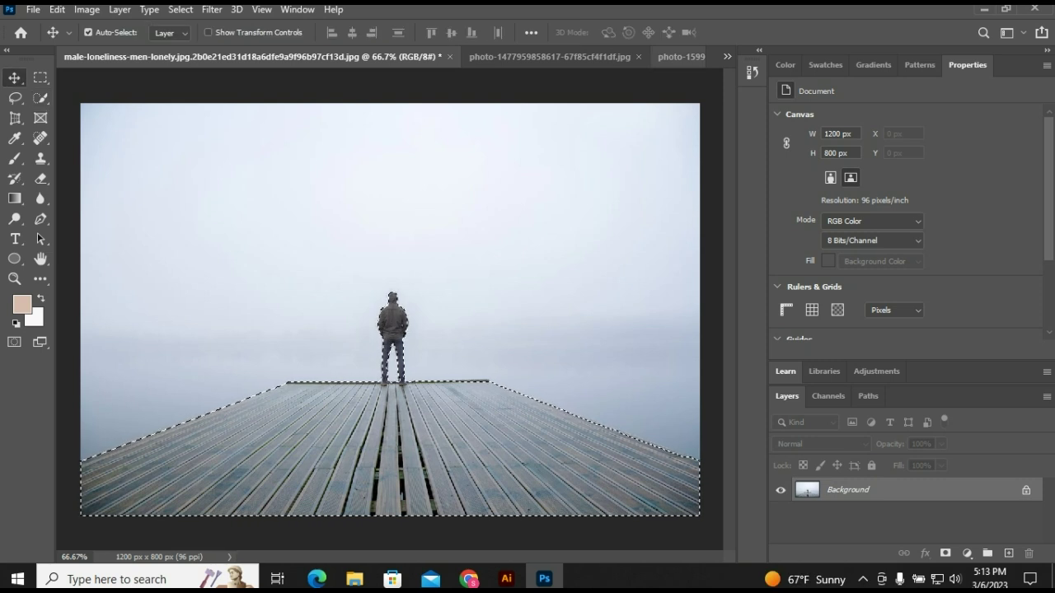
- Crop the cave photo to its upper 1000 × 1156 px portion, trimming the rocky floor
click(680, 56)
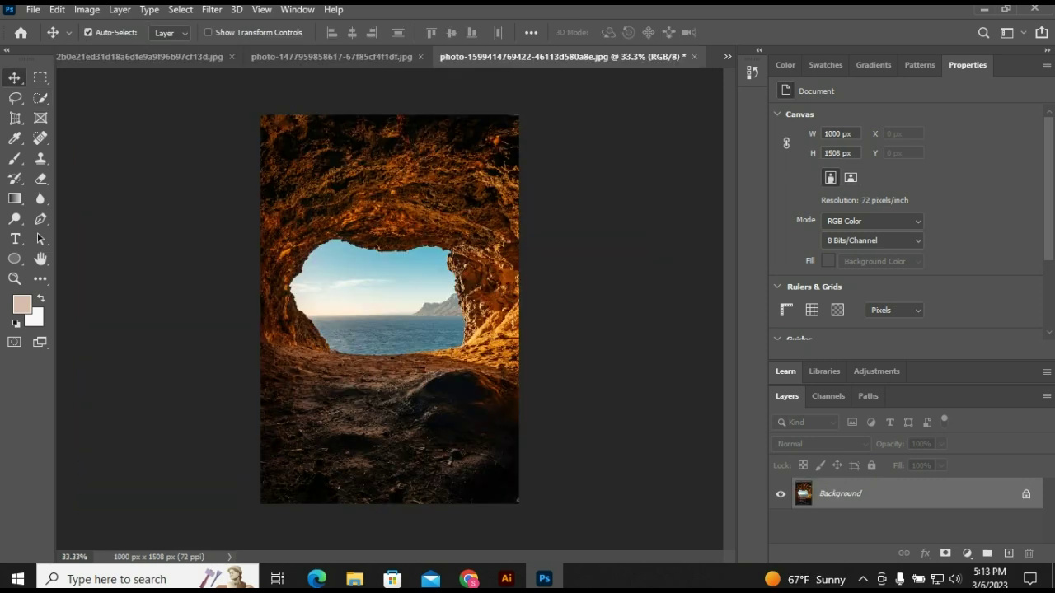
click(15, 118)
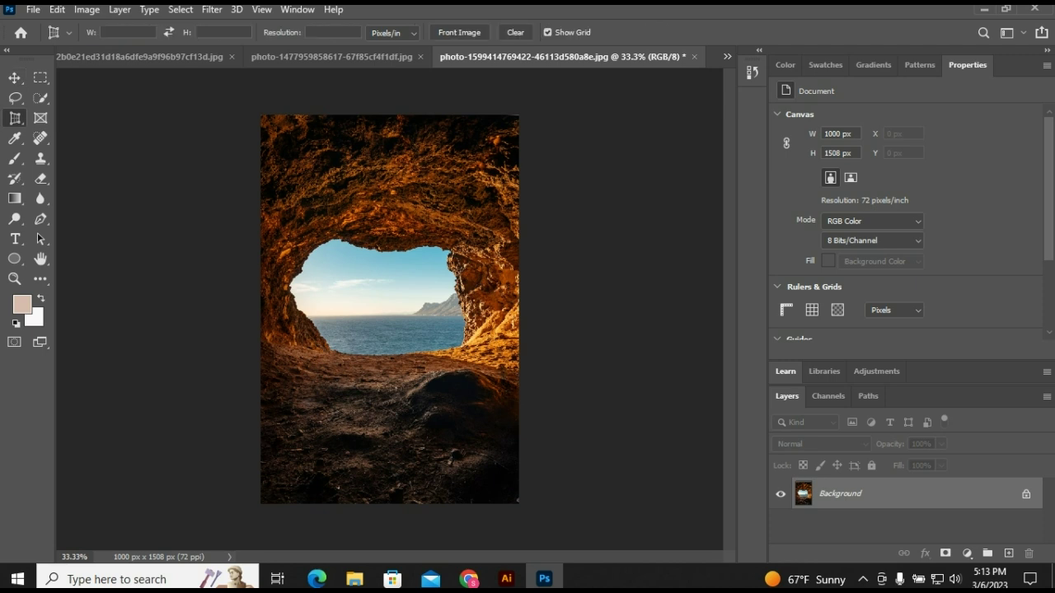
drag(261, 130, 519, 429)
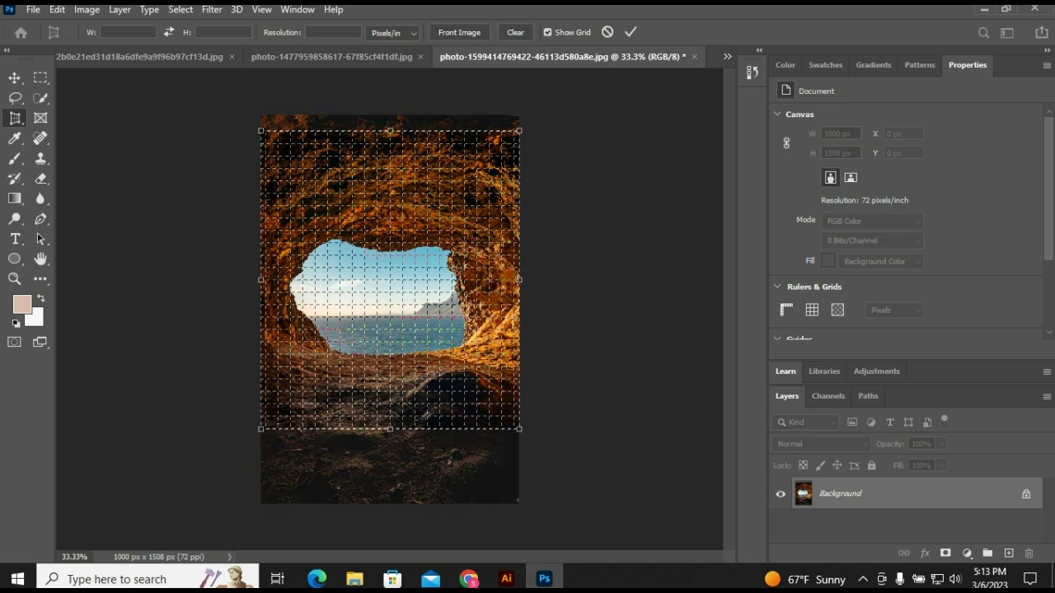
key(Return)
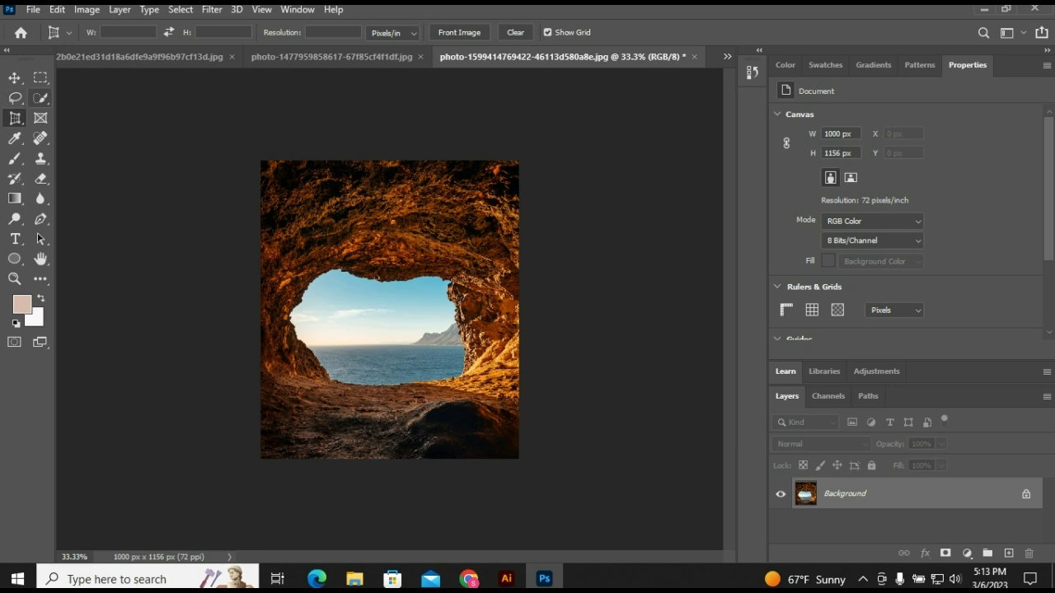
click(41, 98)
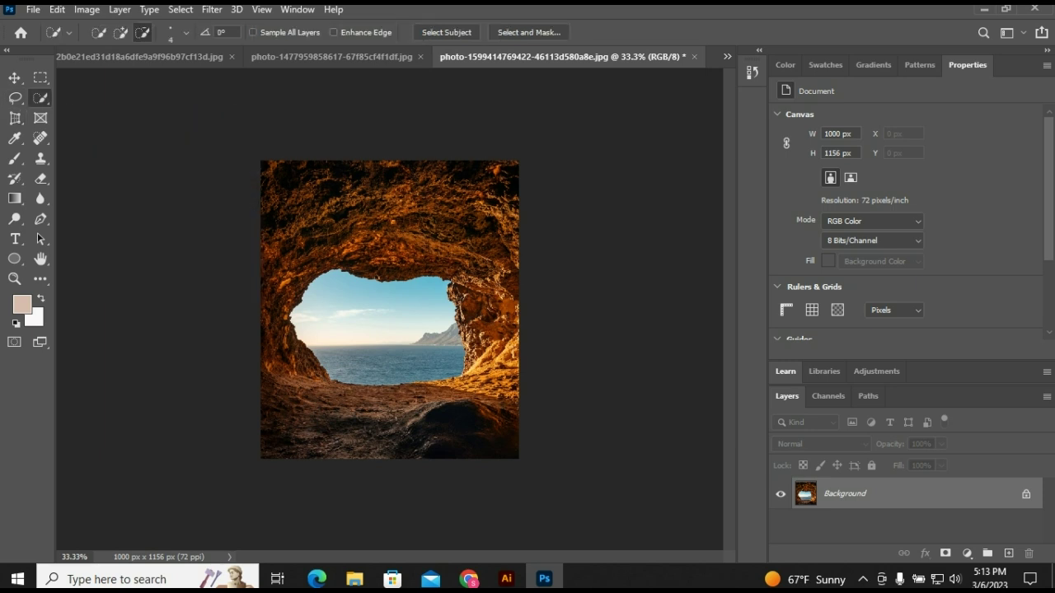
- Select the cave opening's sky and sea, invert it, and add a layer mask hiding the opening
drag(338, 309, 429, 330)
click(181, 9)
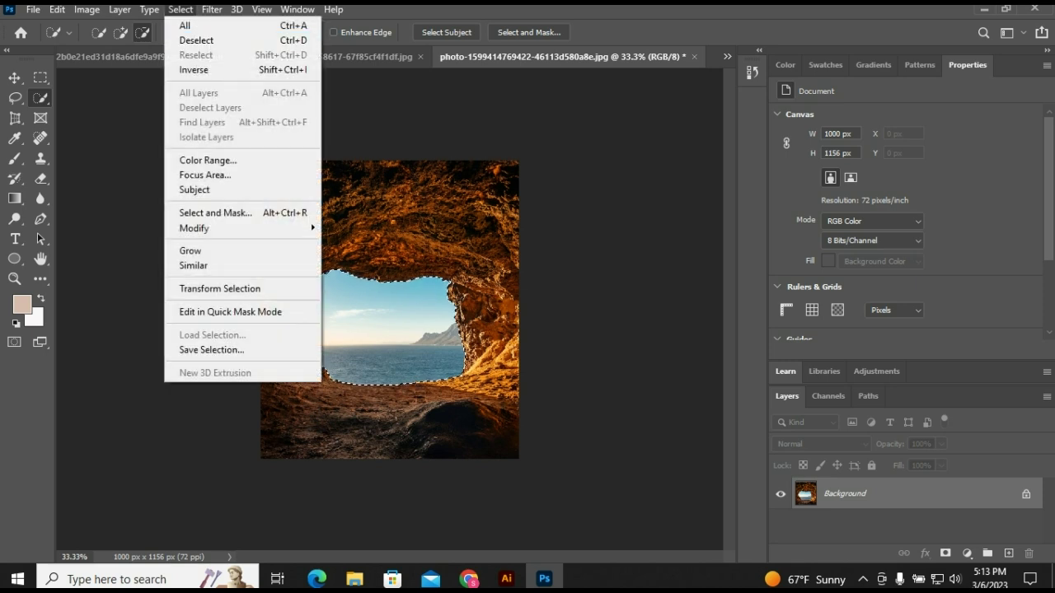
click(195, 69)
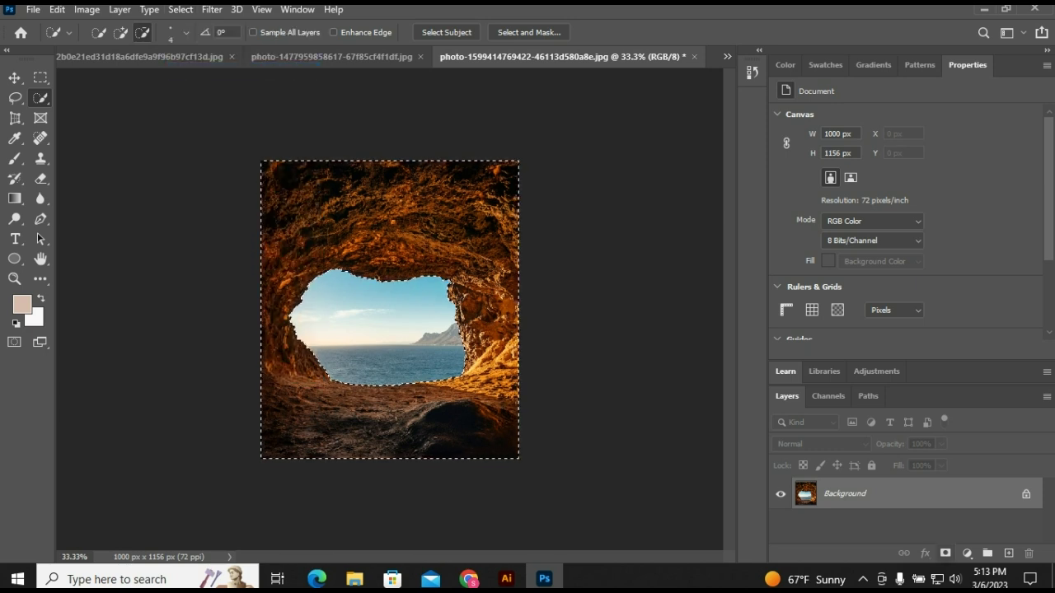
click(945, 553)
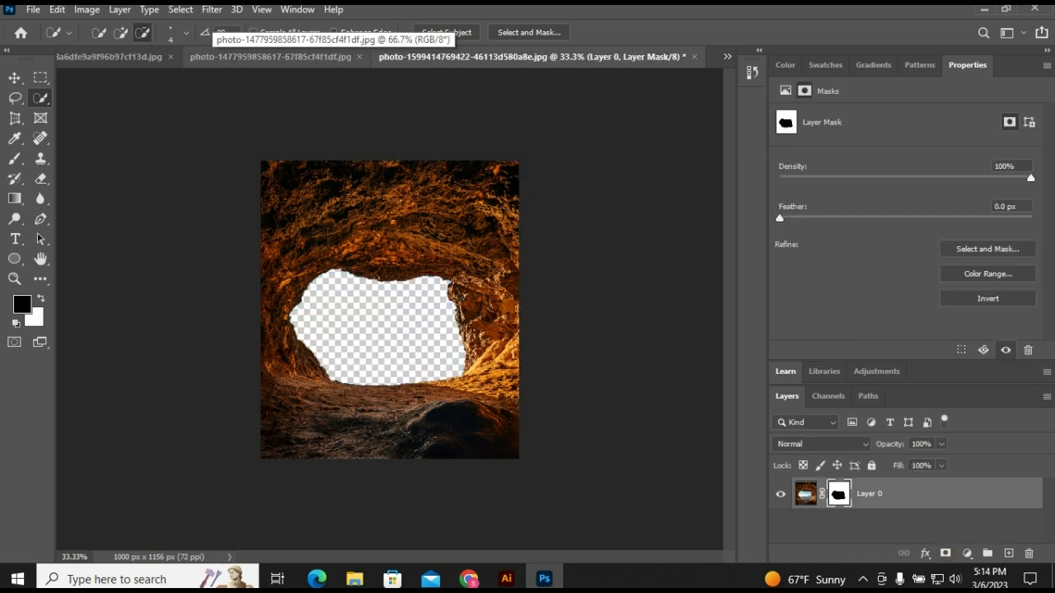
click(264, 56)
click(211, 56)
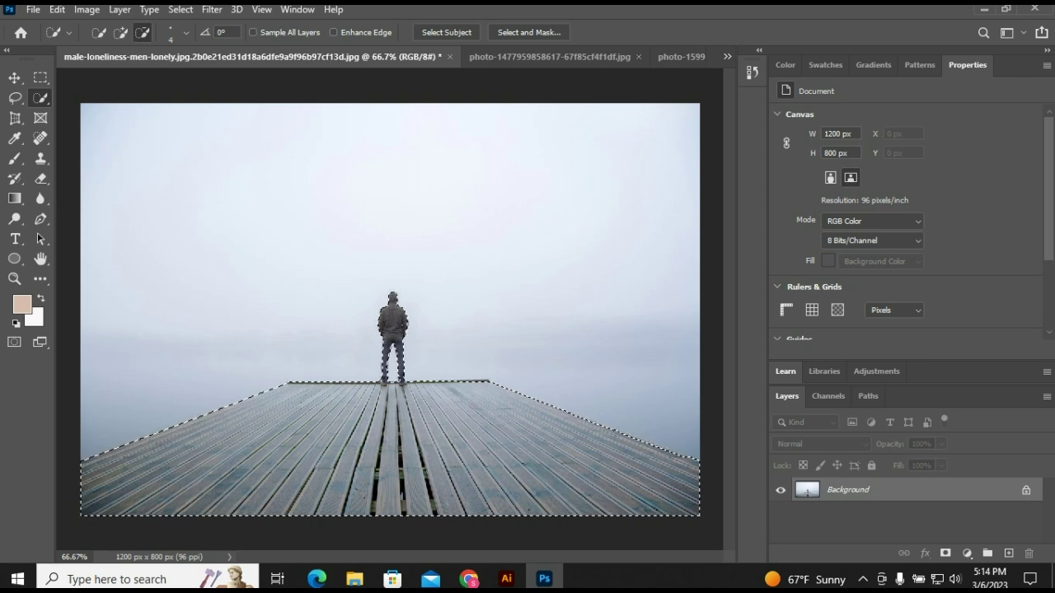
- Cut the man and pier out and paste them low into the cave opening
key(BackSpace)
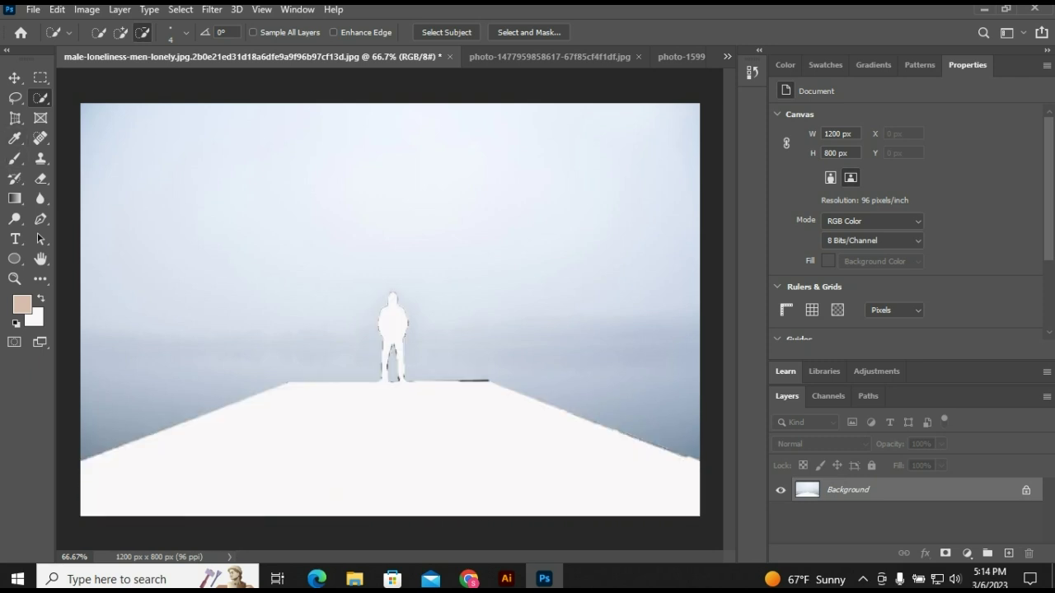
click(681, 56)
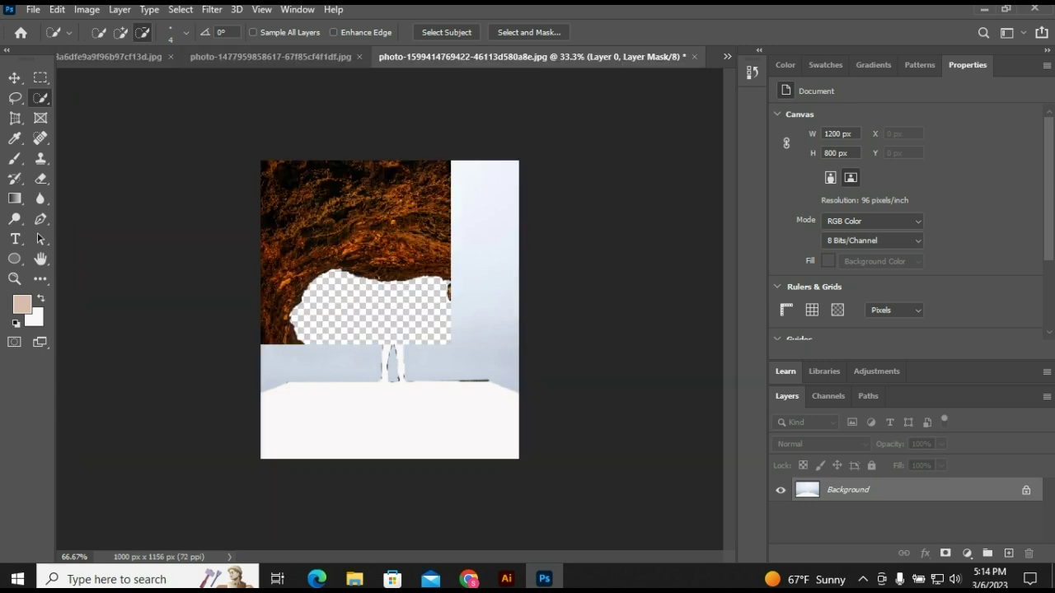
key(ctrl+v)
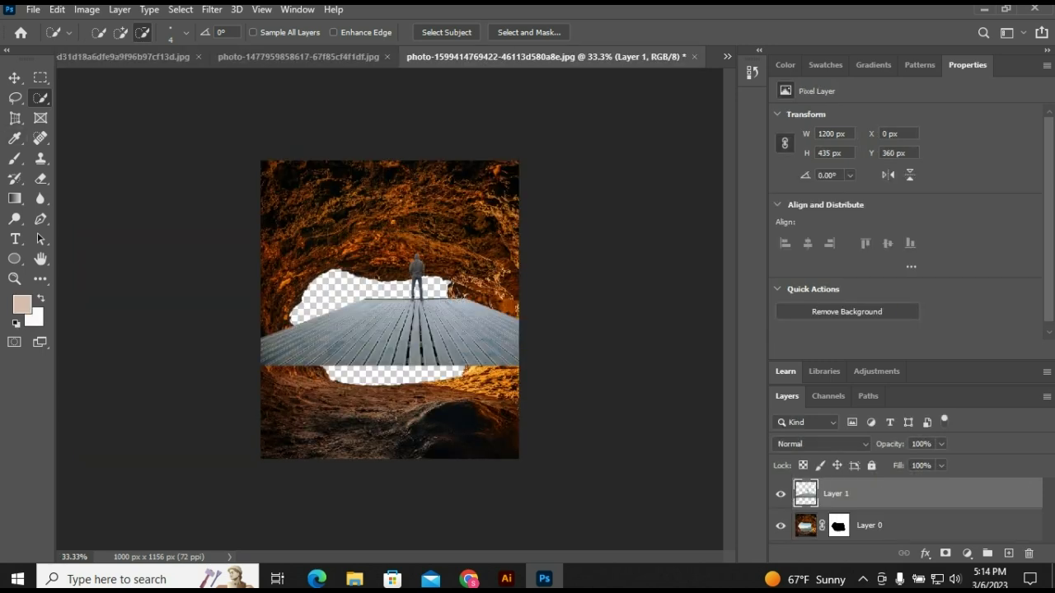
key(v)
drag(439, 302, 407, 384)
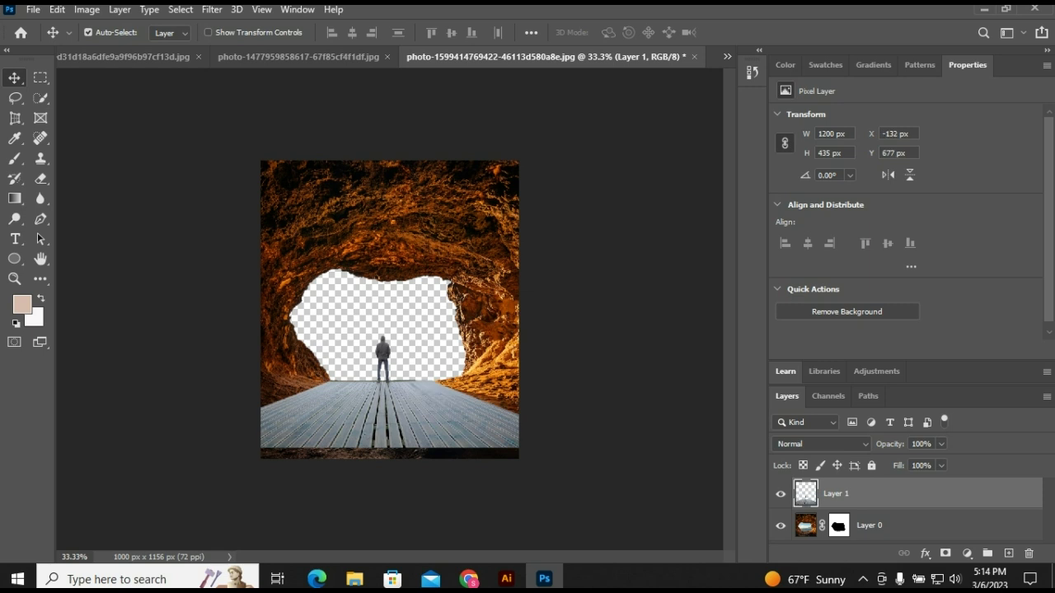
- Scale the pasted pier-and-man layer up to about 122%
key(ctrl+t)
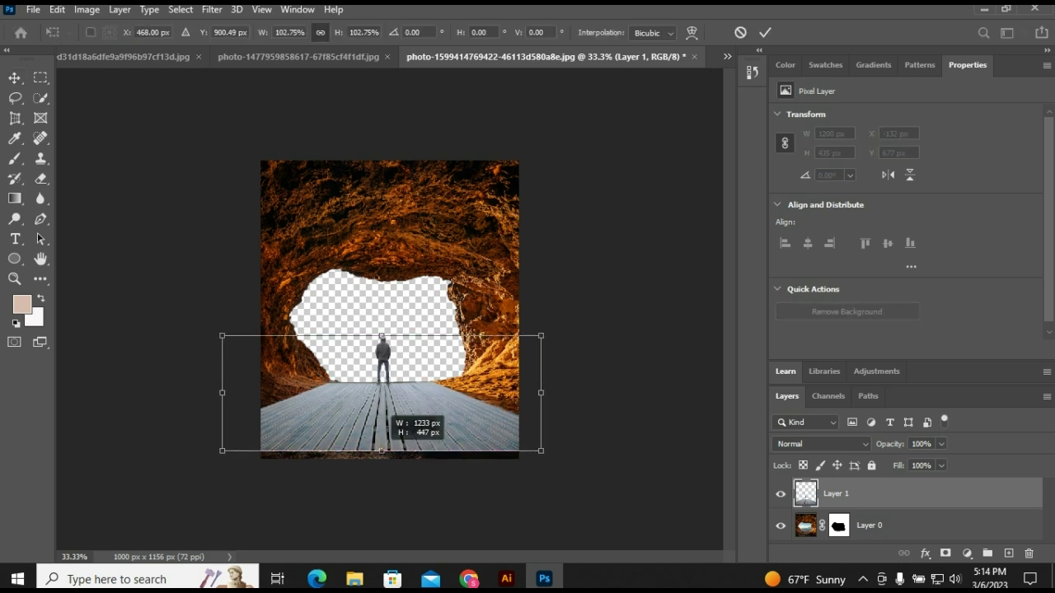
drag(381, 448, 382, 459)
drag(405, 395, 408, 389)
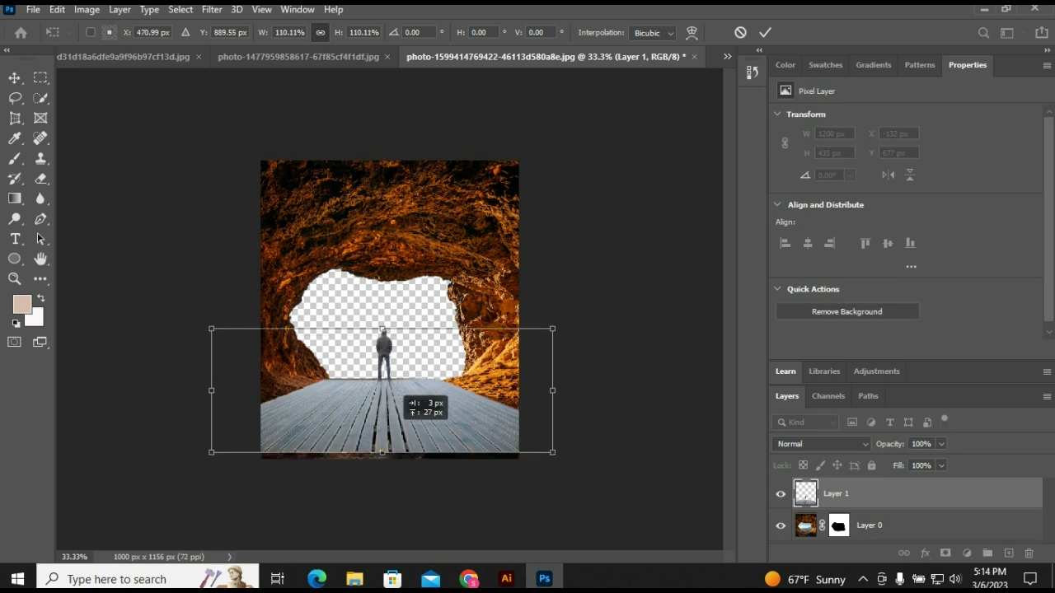
drag(381, 452, 382, 459)
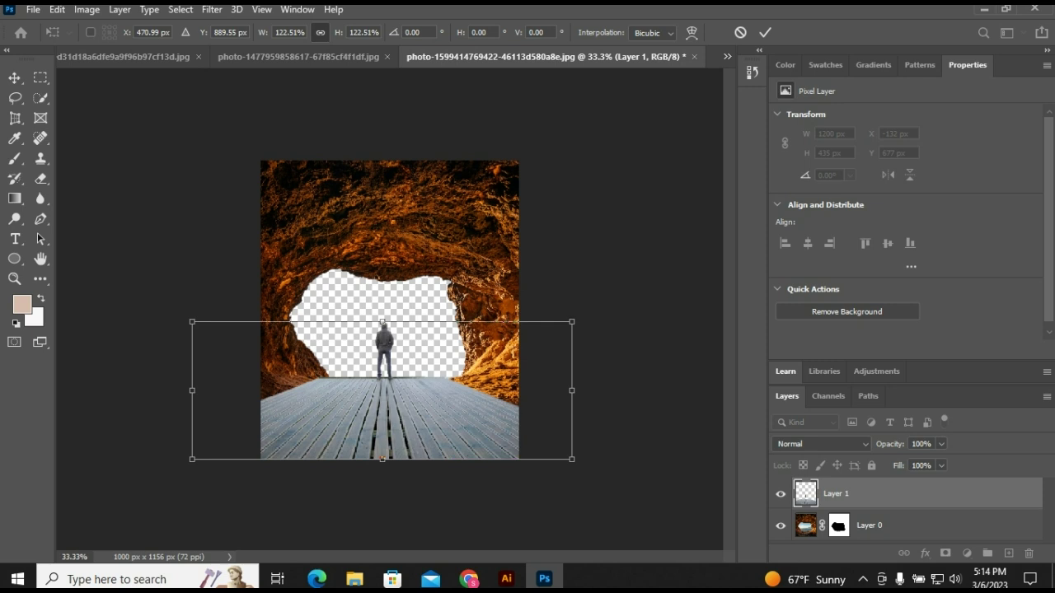
- Commit the pier scaling and apply Layer 0's mask permanently
click(838, 525)
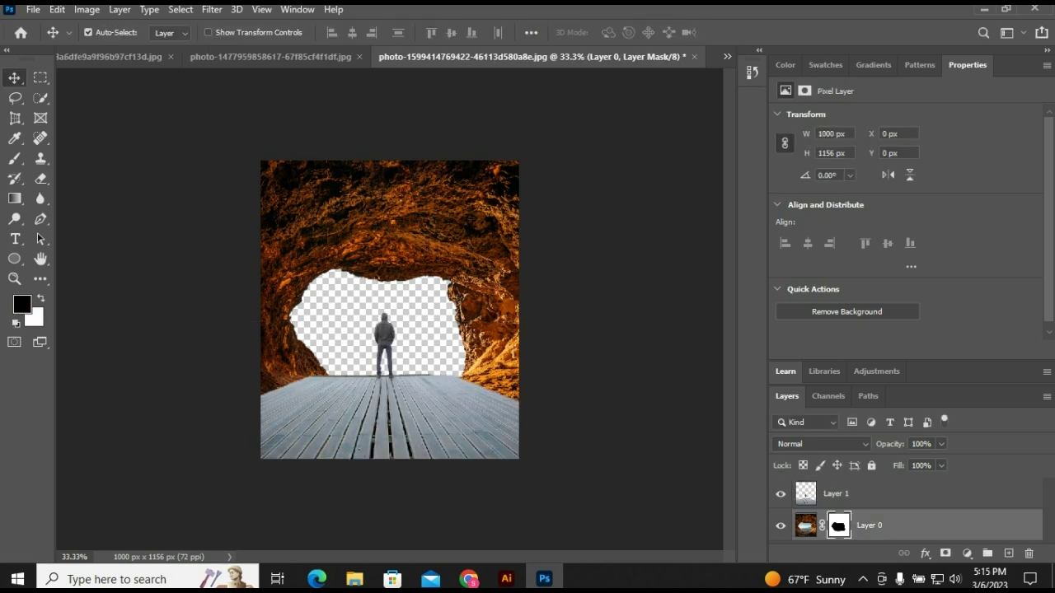
right_click(845, 525)
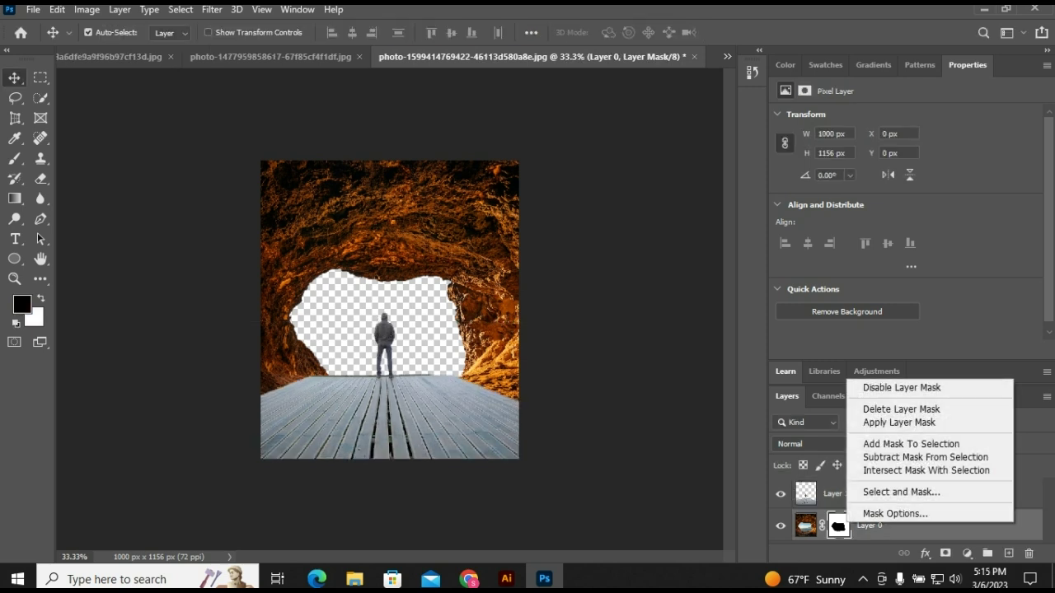
click(898, 422)
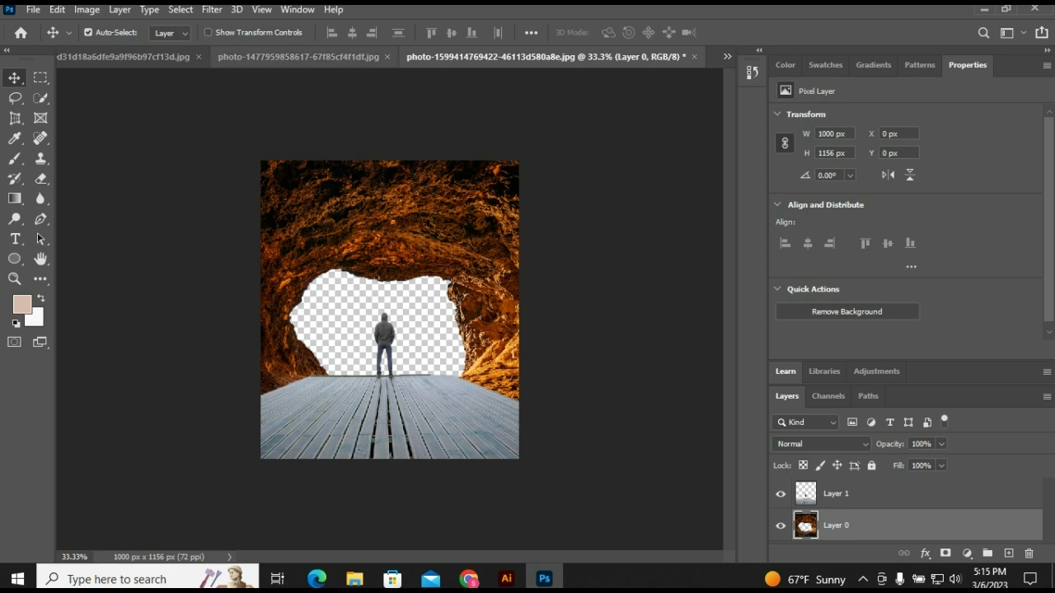
click(299, 57)
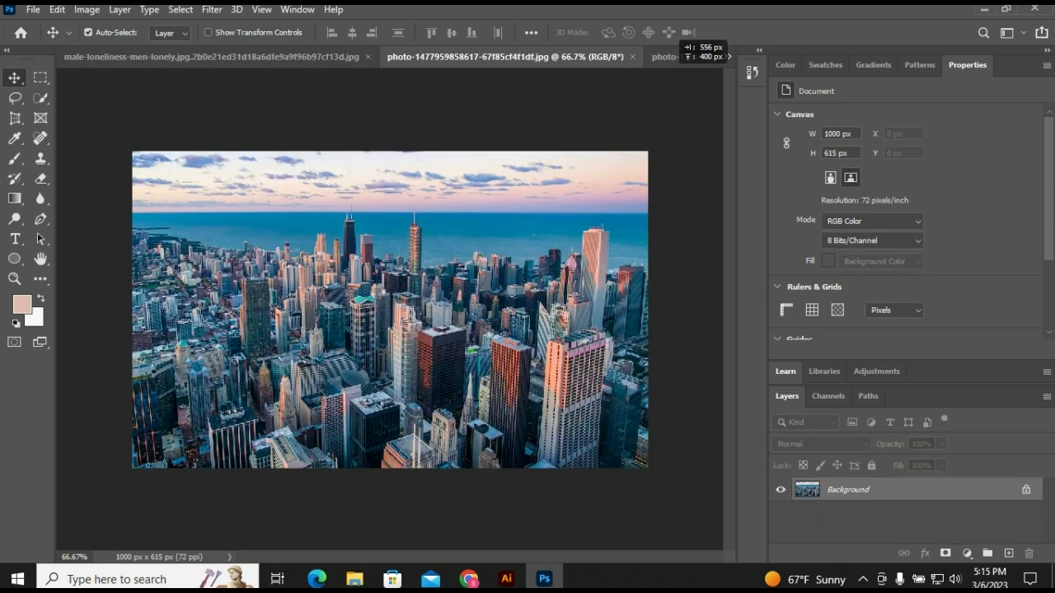
- Bring the city skyline image into the cave document and position it over the opening
mouse_move(681, 38)
mouse_down()
mouse_move(692, 36)
mouse_move(651, 56)
mouse_move(437, 251)
mouse_up()
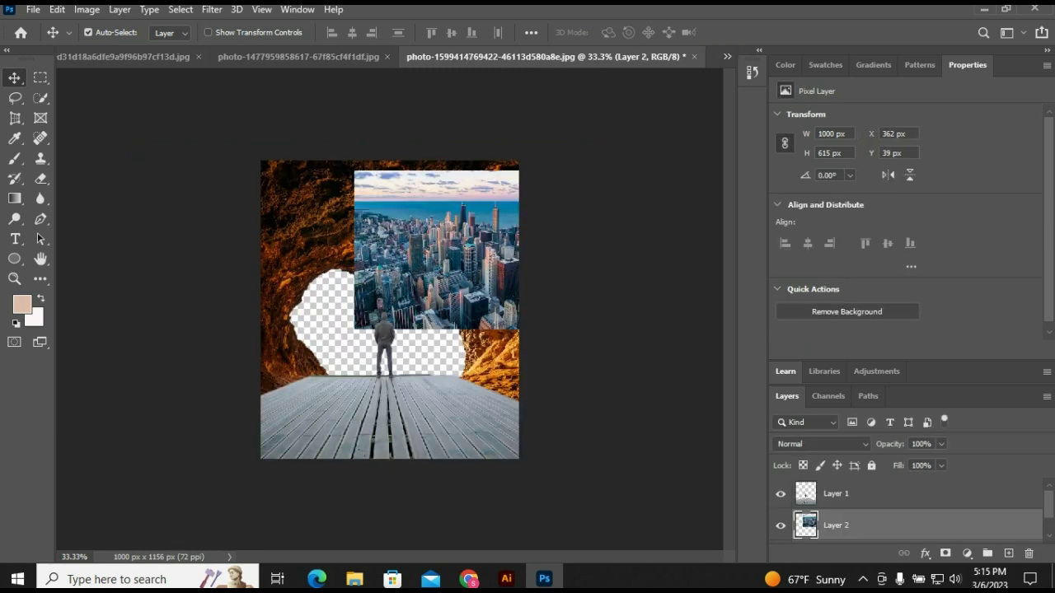
drag(474, 219, 403, 310)
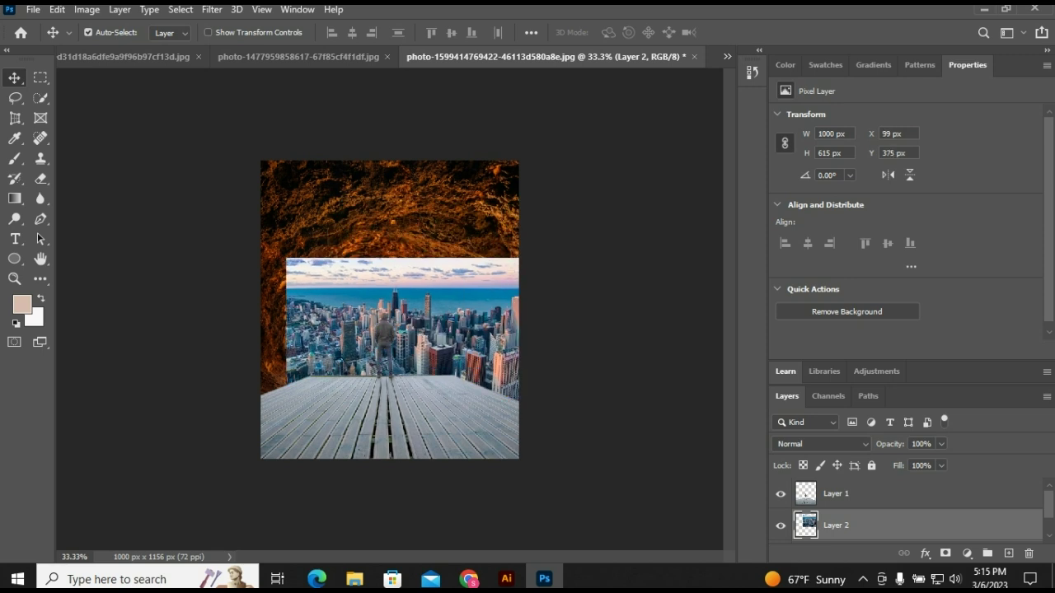
key(ctrl)
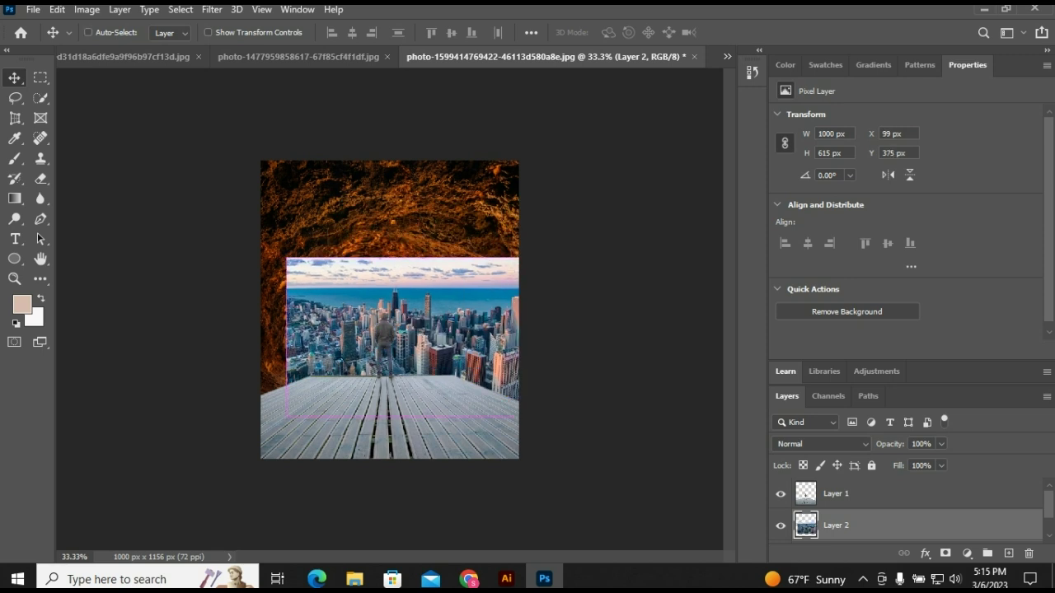
mouse_move(425, 289)
mouse_down()
mouse_move(395, 281)
mouse_move(410, 278)
mouse_up()
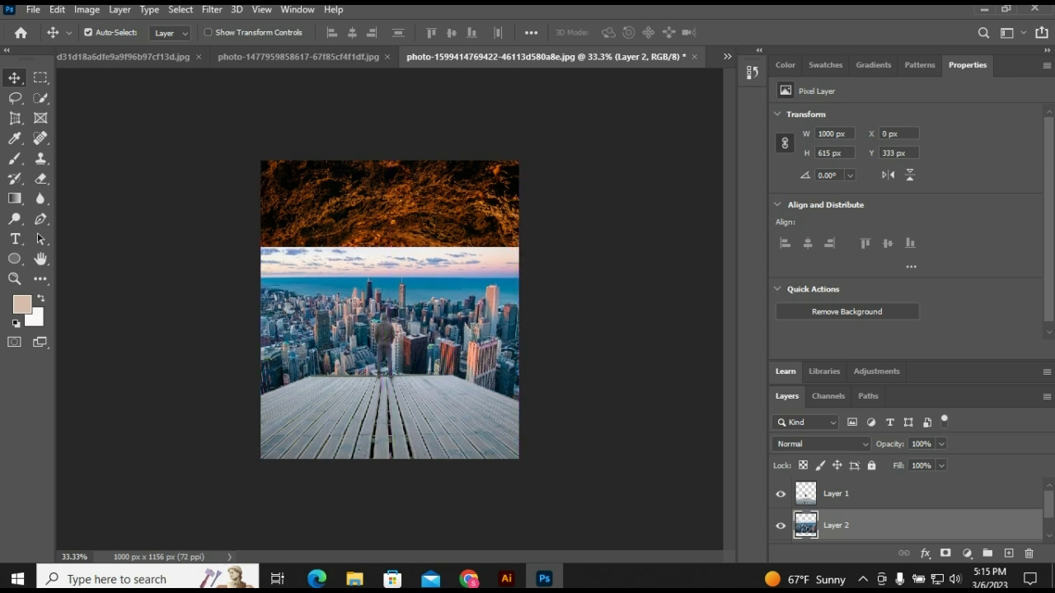
scroll(906, 511, down, 1)
- Move the skyline layer below the cave layer and shrink it to roughly 84% × 72%
drag(835, 496, 835, 543)
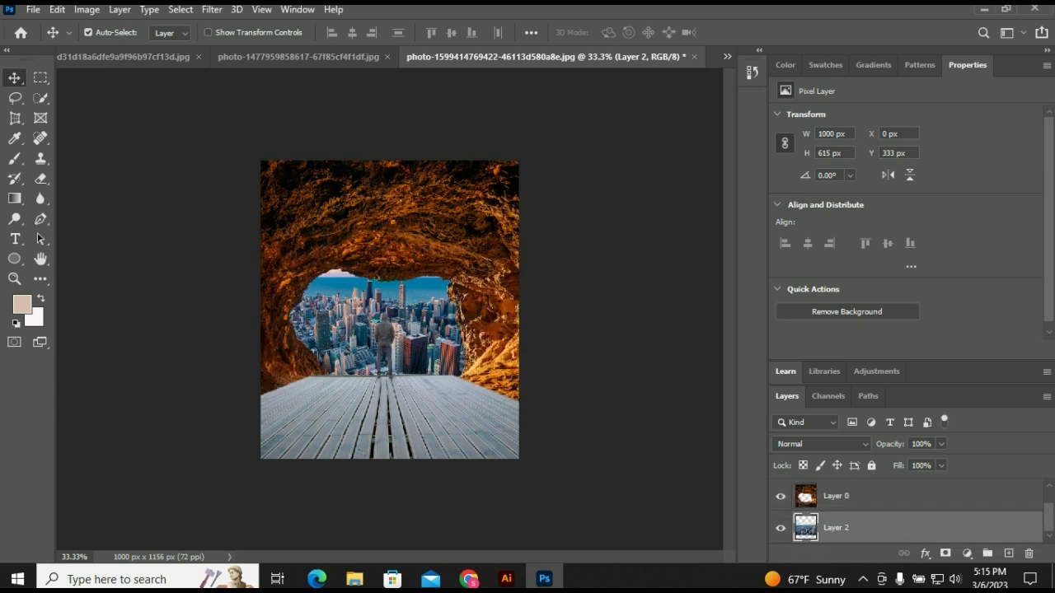
key(ctrl+t)
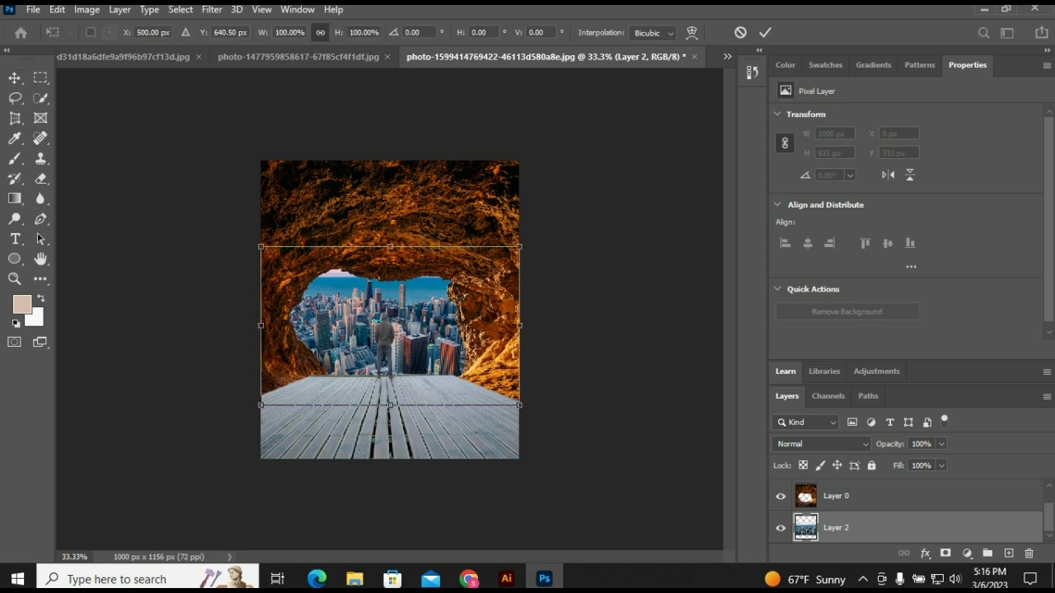
mouse_move(519, 246)
mouse_down()
mouse_move(474, 271)
mouse_move(499, 269)
mouse_up()
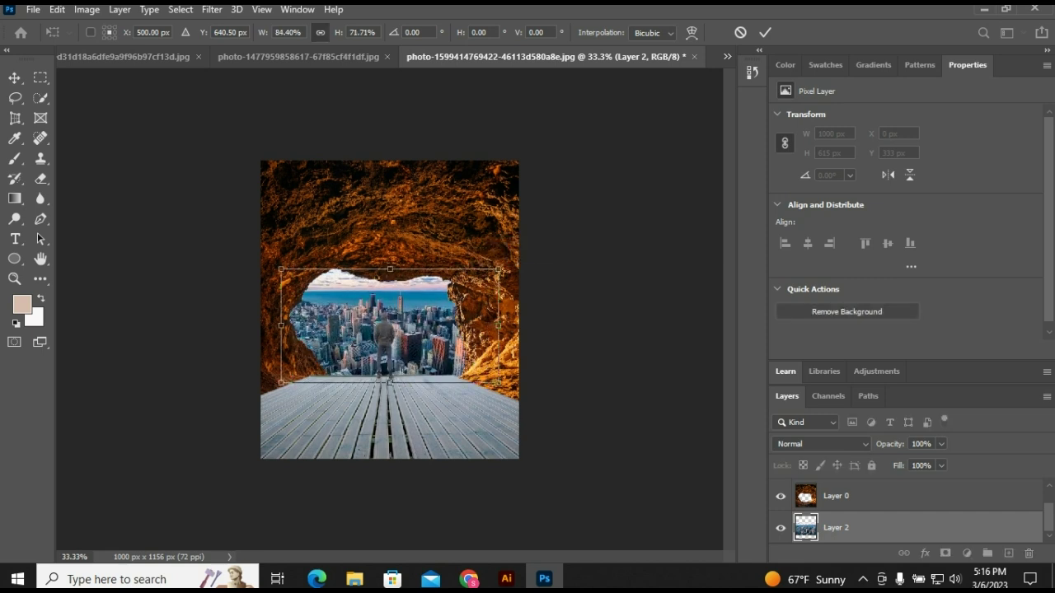
key(Return)
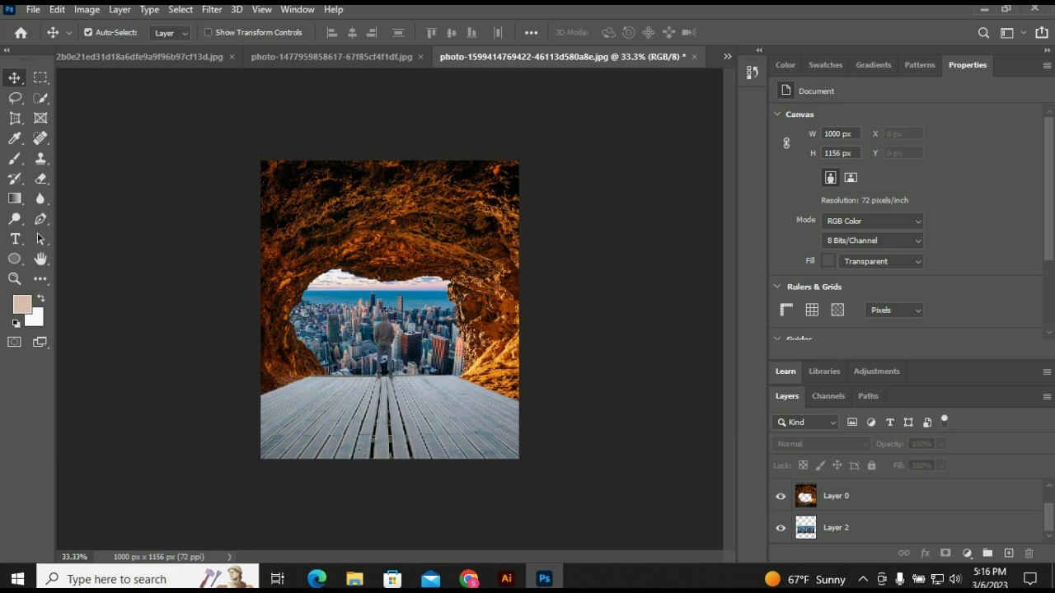
- Apply Auto Contrast to the city skyline Layer 2 and Auto Tone to the cave Layer 0
click(835, 527)
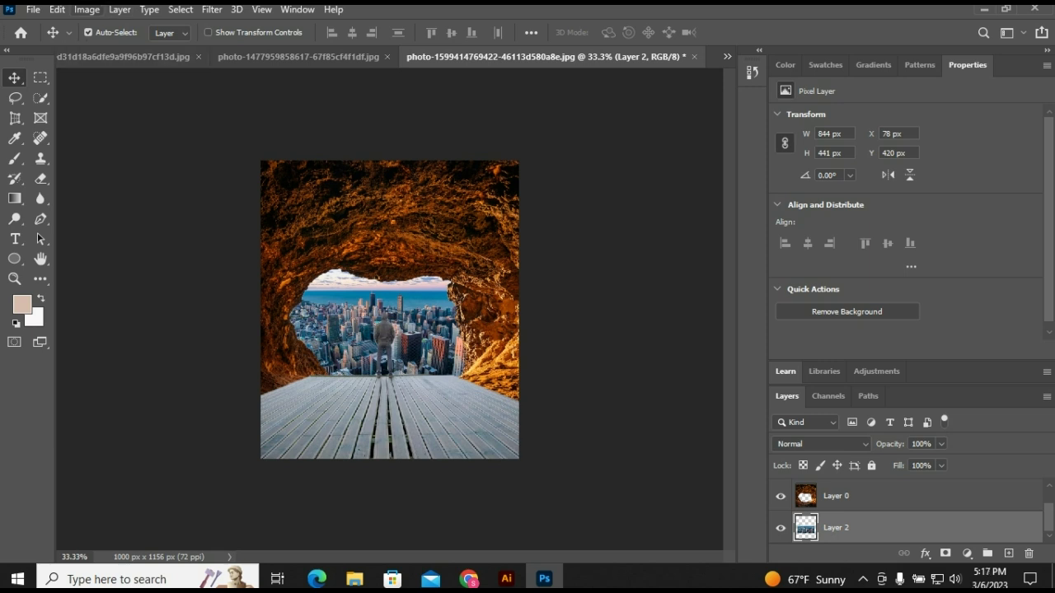
click(87, 9)
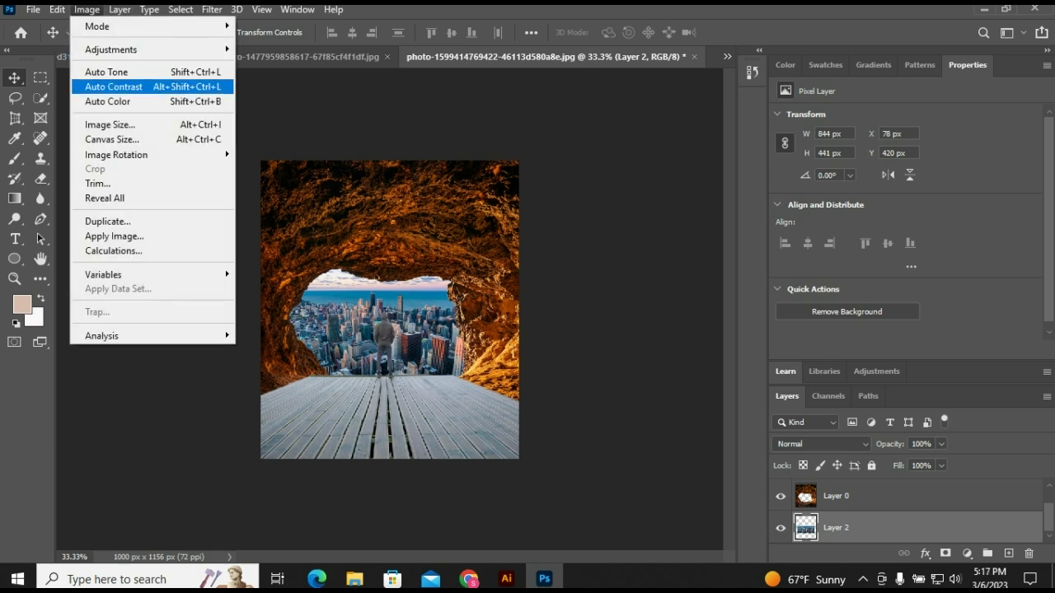
click(107, 72)
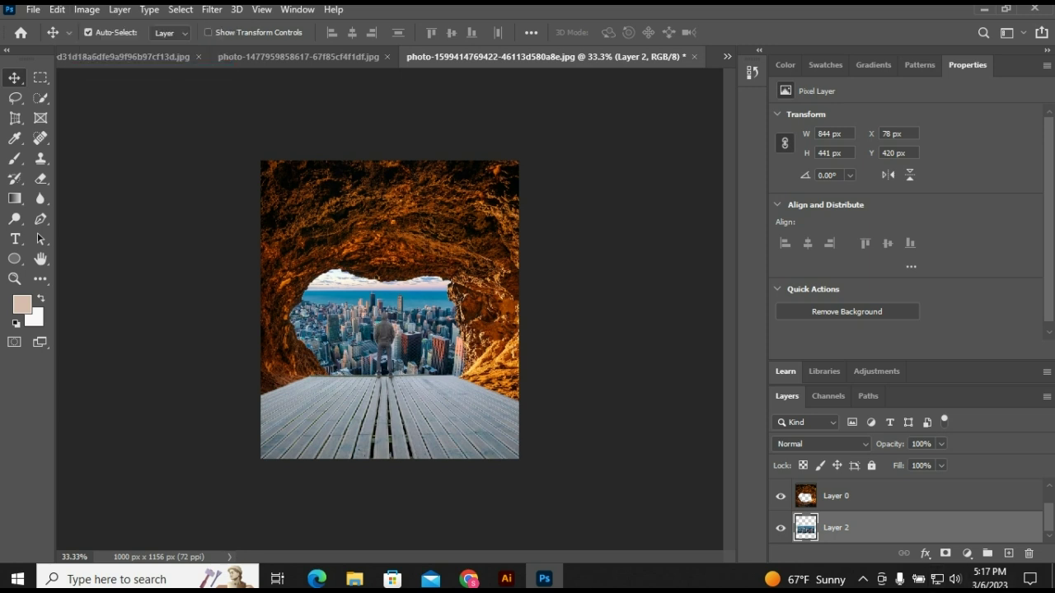
key(alt+bracketright)
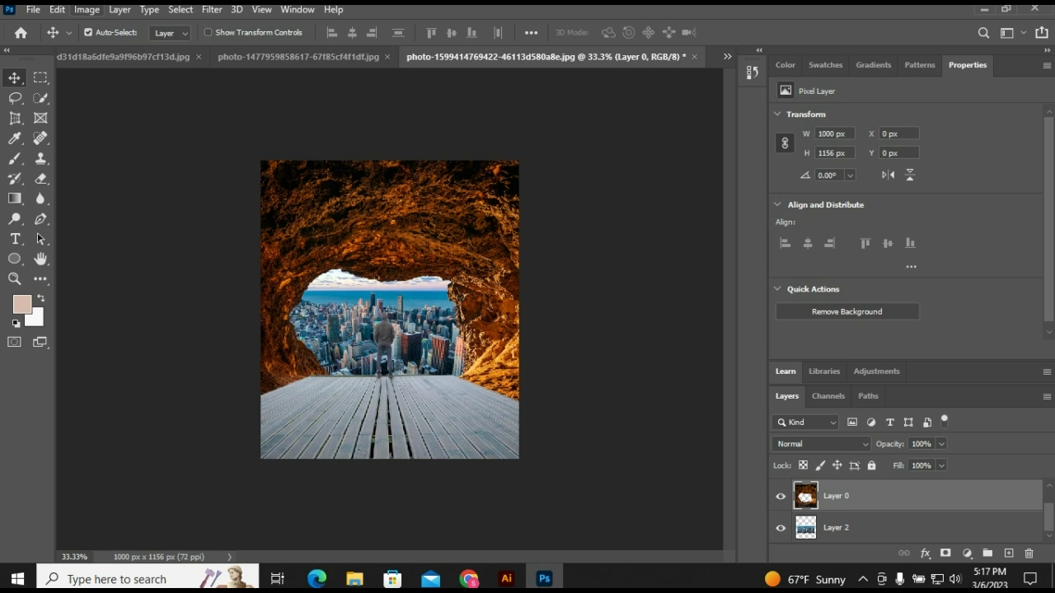
click(86, 9)
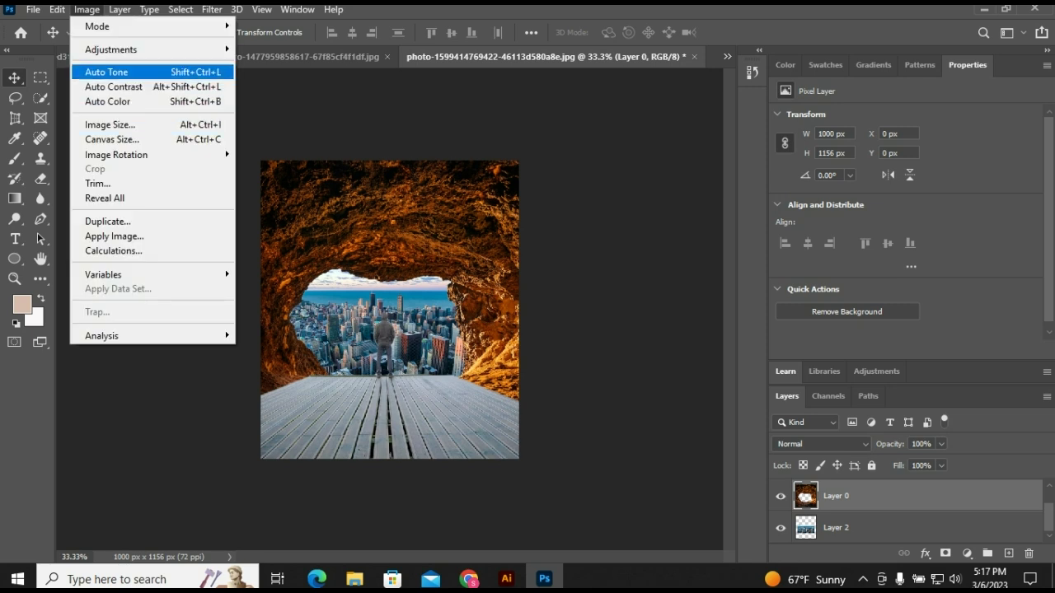
key(Return)
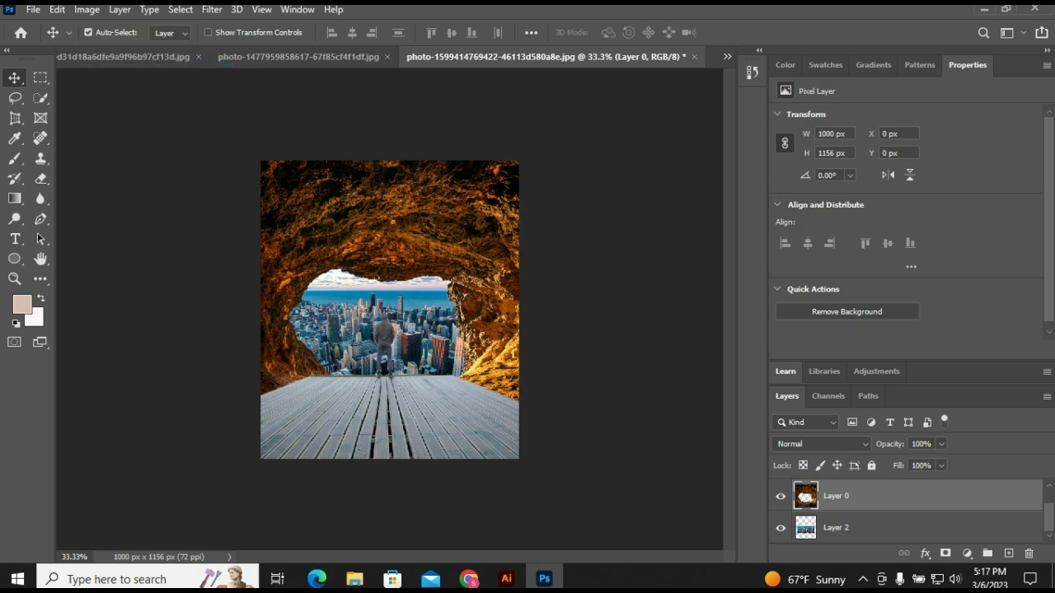
scroll(907, 511, up, 1)
- Apply an automatic tone correction to the pier-and-man Layer 1
click(836, 492)
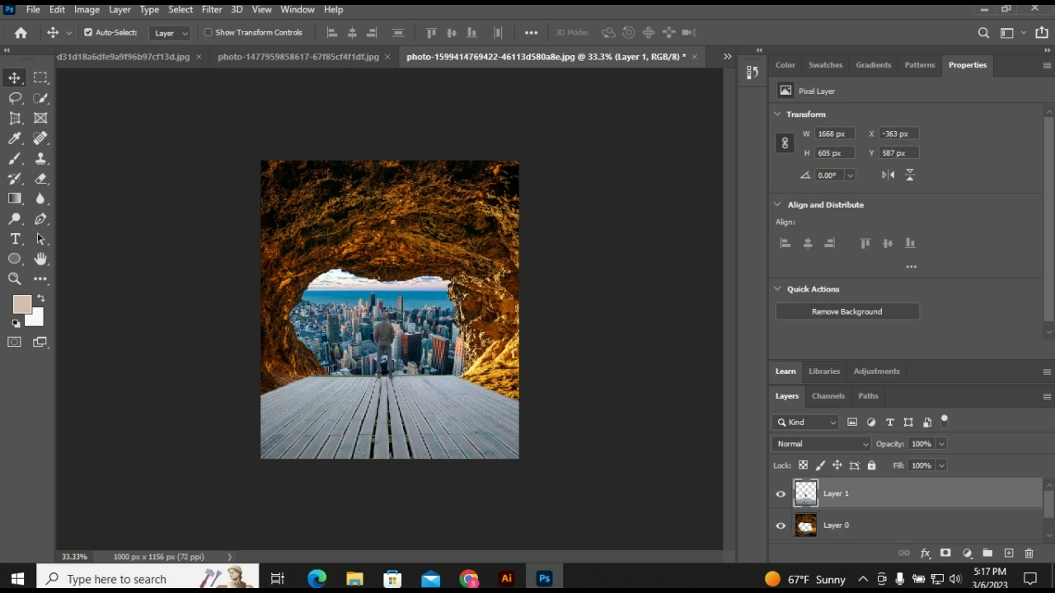
click(87, 9)
key(Down)
key(Return)
key(ctrl+z)
key(ctrl+shift+z)
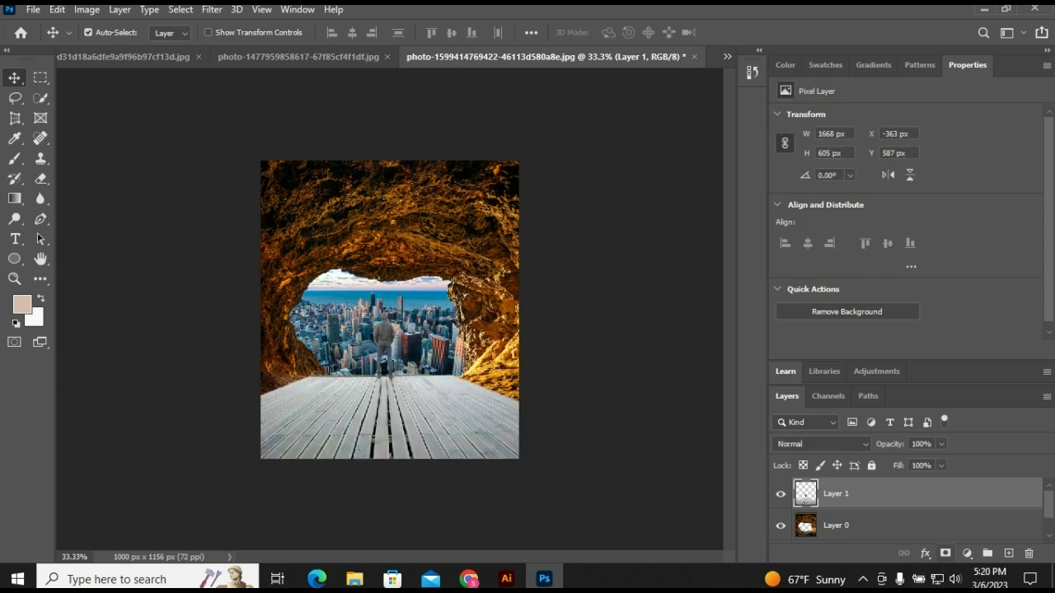
- Add a mask to Layer 1 and brush-fade the floor's left and right edges into the cave
click(946, 553)
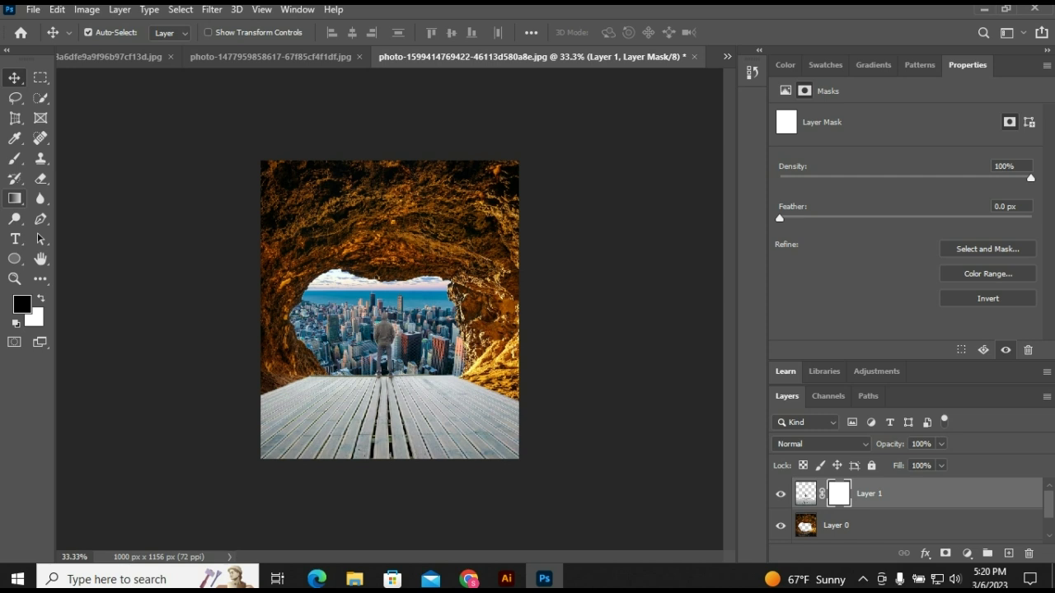
click(15, 158)
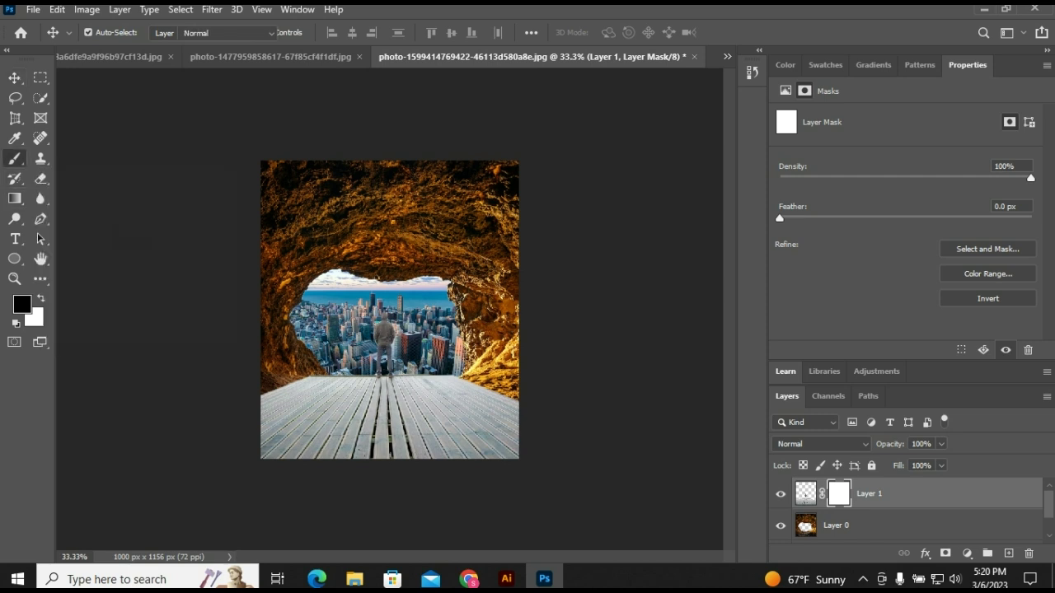
key(ctrl+plus)
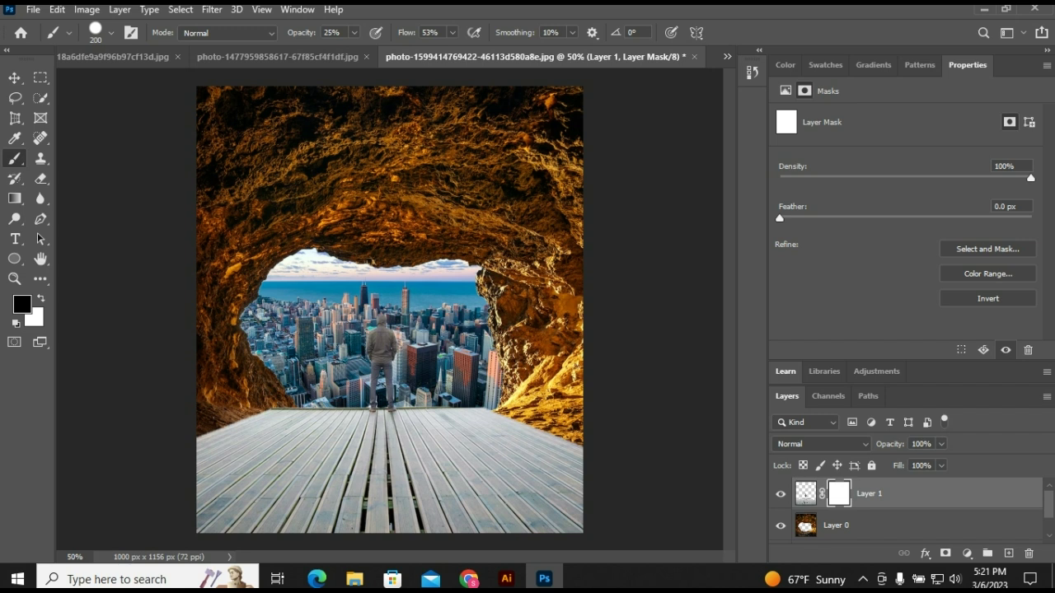
mouse_move(270, 416)
mouse_down()
mouse_move(206, 437)
mouse_move(202, 515)
mouse_up()
key(bracketleft)
key(bracketleft)
key(bracketleft)
mouse_move(503, 416)
mouse_down()
mouse_move(577, 453)
mouse_move(577, 478)
mouse_up()
drag(272, 412, 202, 515)
drag(515, 430, 581, 486)
drag(284, 411, 202, 495)
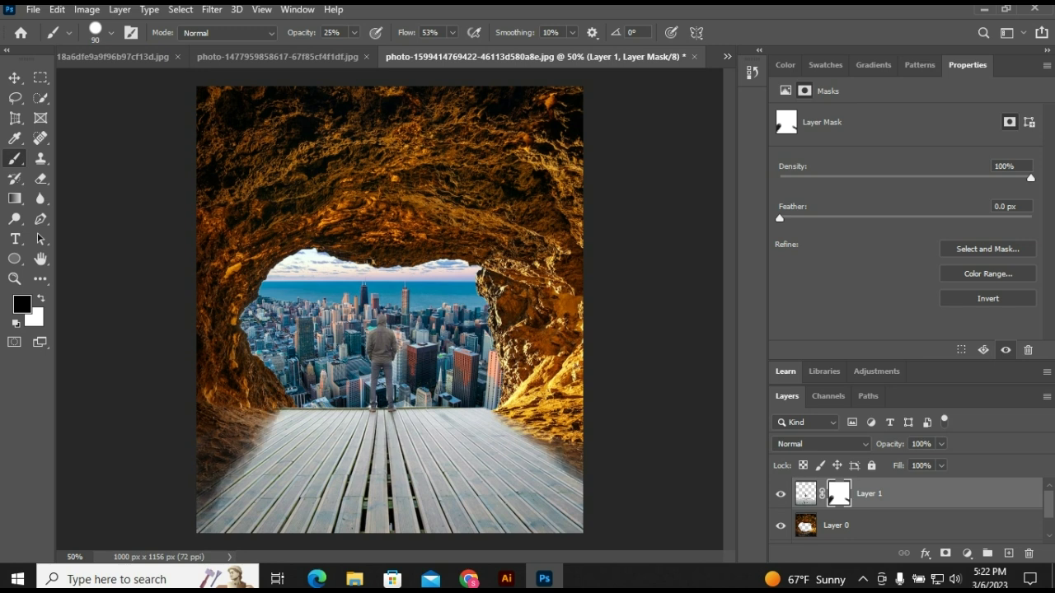
drag(511, 420, 581, 494)
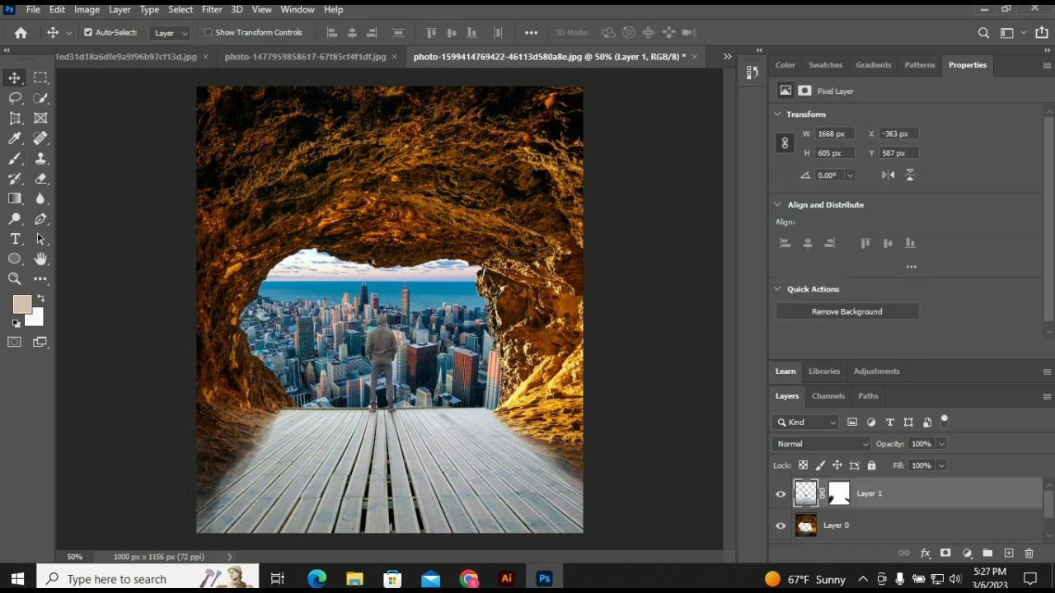
- Darken the man and pier layer with a Curves point at input 165, output 65
click(780, 494)
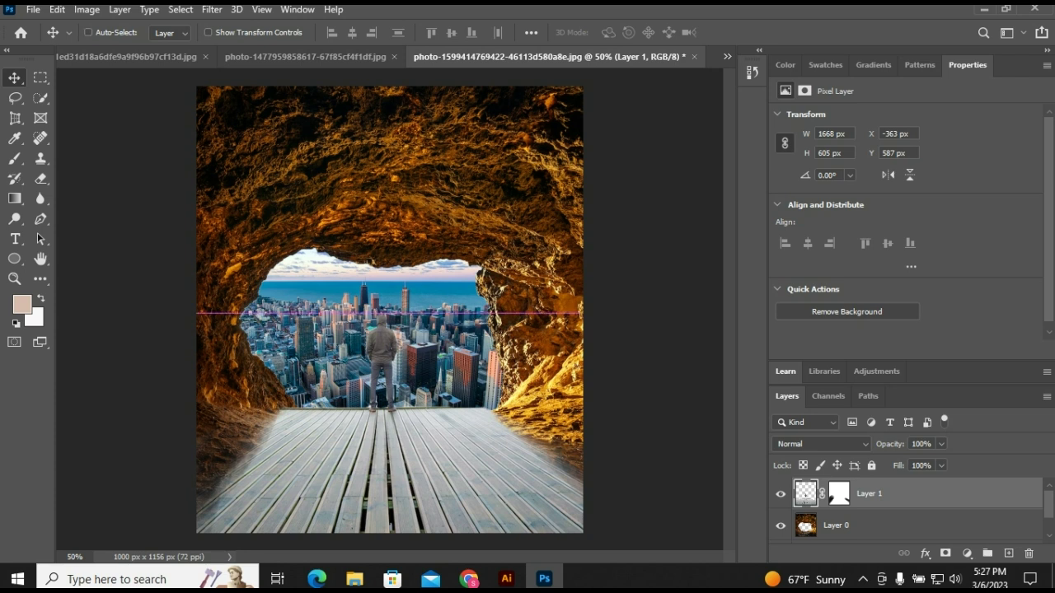
key(ctrl+m)
mouse_move(684, 344)
mouse_down()
mouse_move(684, 361)
mouse_move(710, 385)
mouse_up()
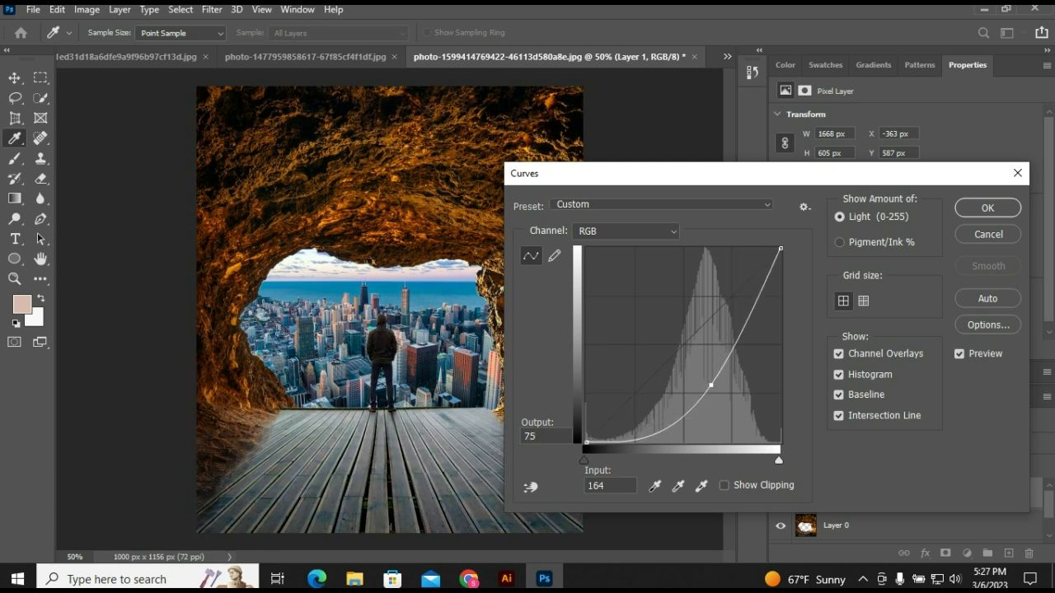
drag(711, 385, 720, 394)
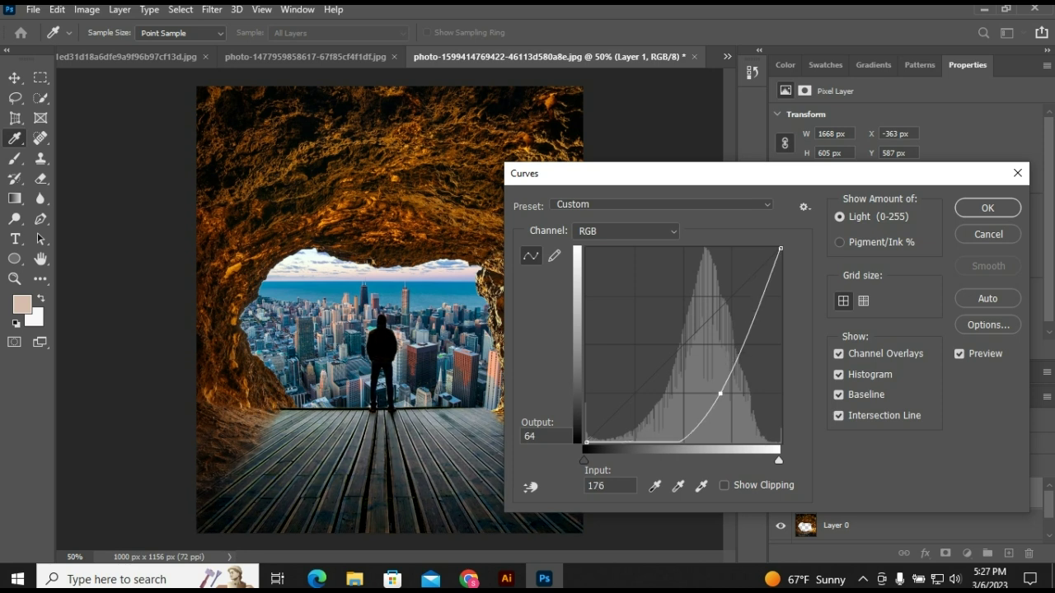
drag(720, 394, 711, 393)
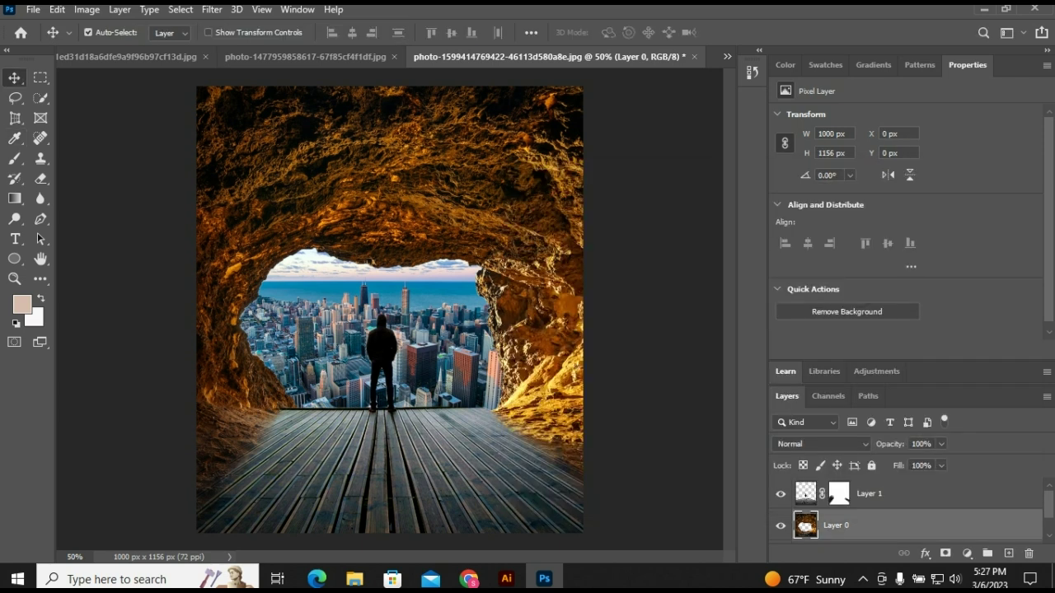
click(780, 525)
- Darken the cave layer with Curves, pulling input 114 down to output 80
key(ctrl+m)
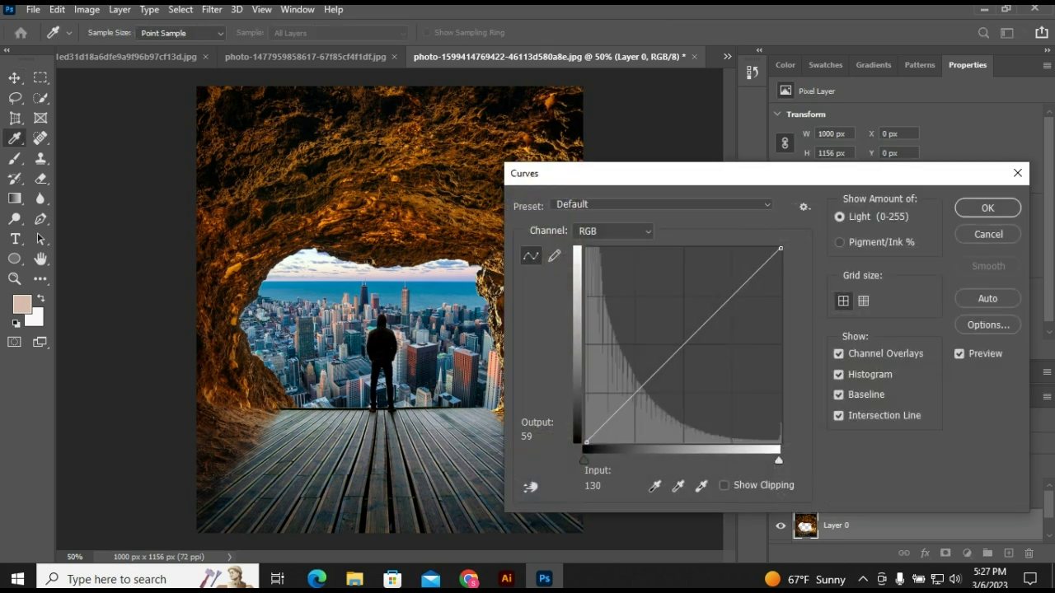
mouse_move(674, 353)
mouse_down()
mouse_move(684, 382)
mouse_move(674, 381)
mouse_up()
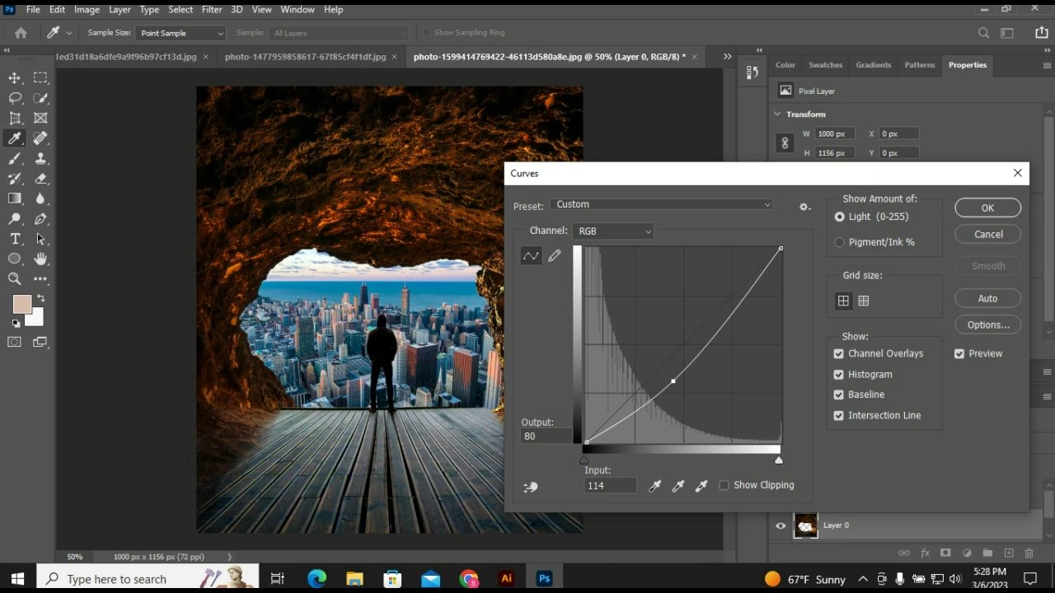
click(987, 207)
key(v)
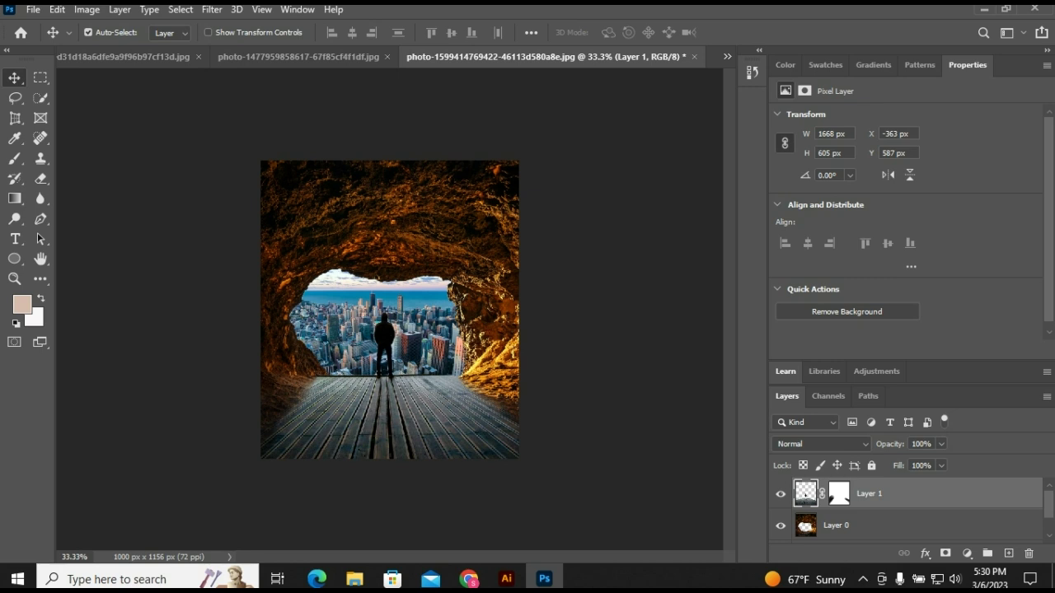
- Select the cave layer together with the man-and-floor layer and merge them into one layer
scroll(906, 511, down, 1)
ctrl+click(387, 206)
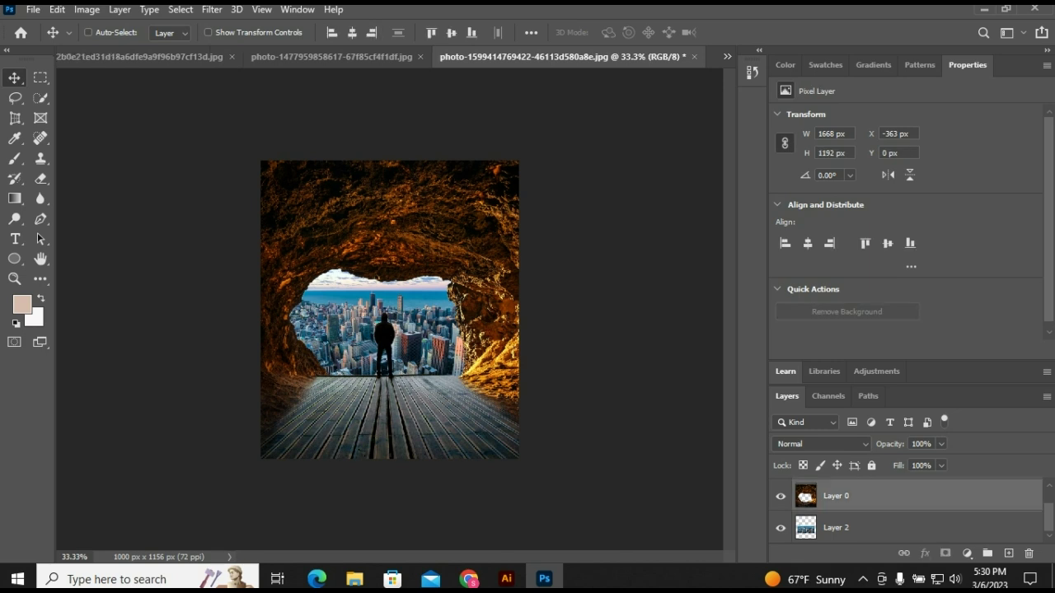
right_click(852, 527)
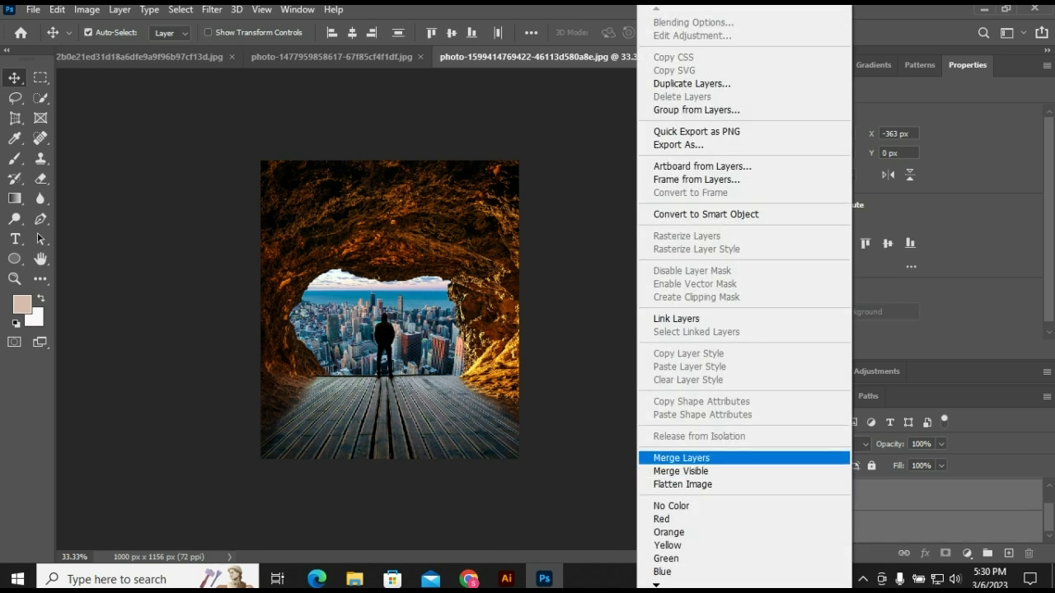
click(681, 457)
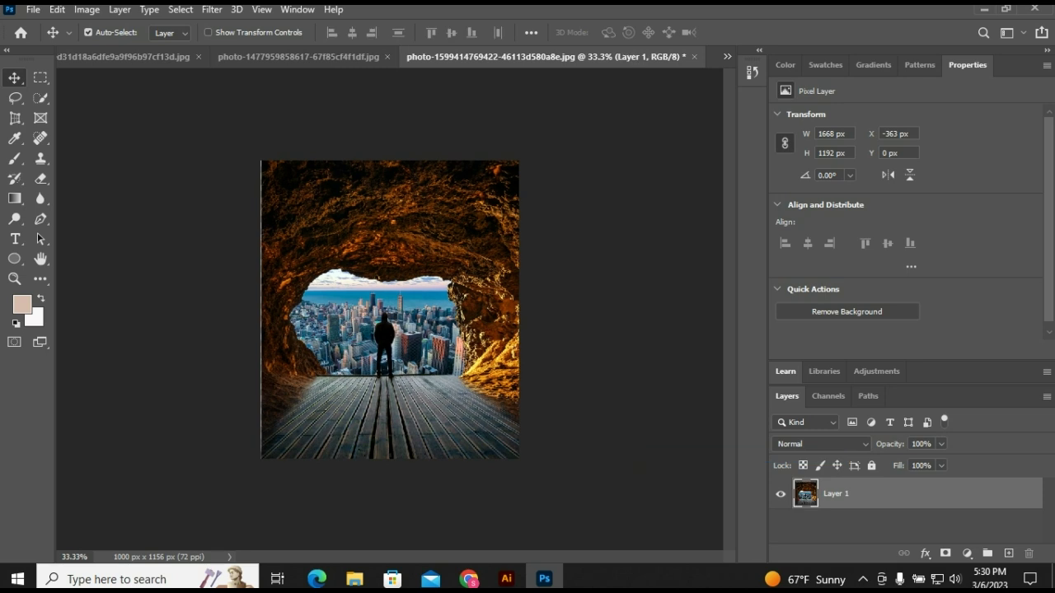
- Perspective-crop the composite to a 933 × 996 px area inside its outer edges
key(c)
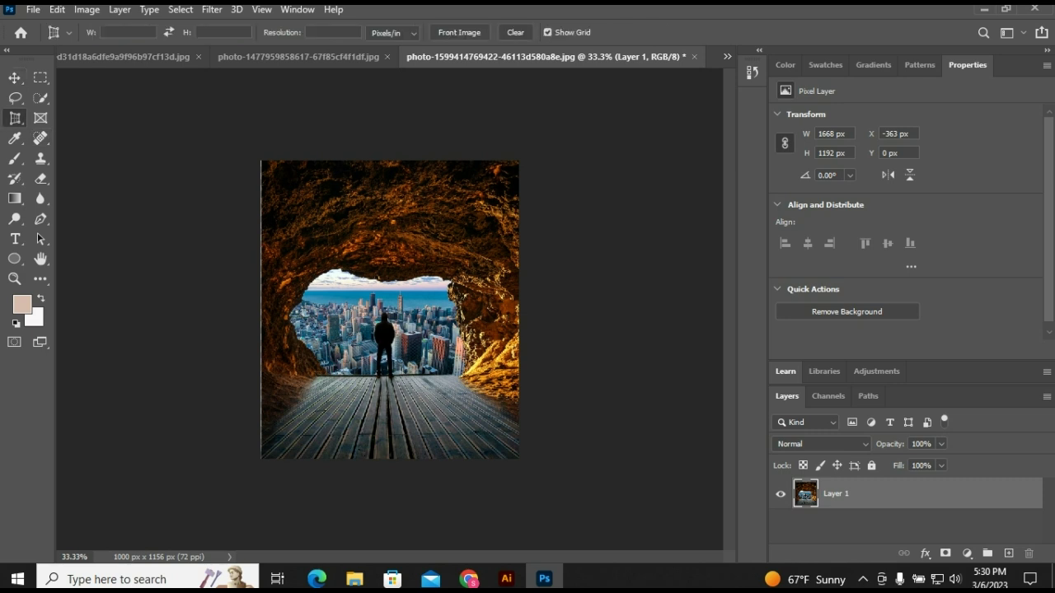
drag(270, 174, 509, 430)
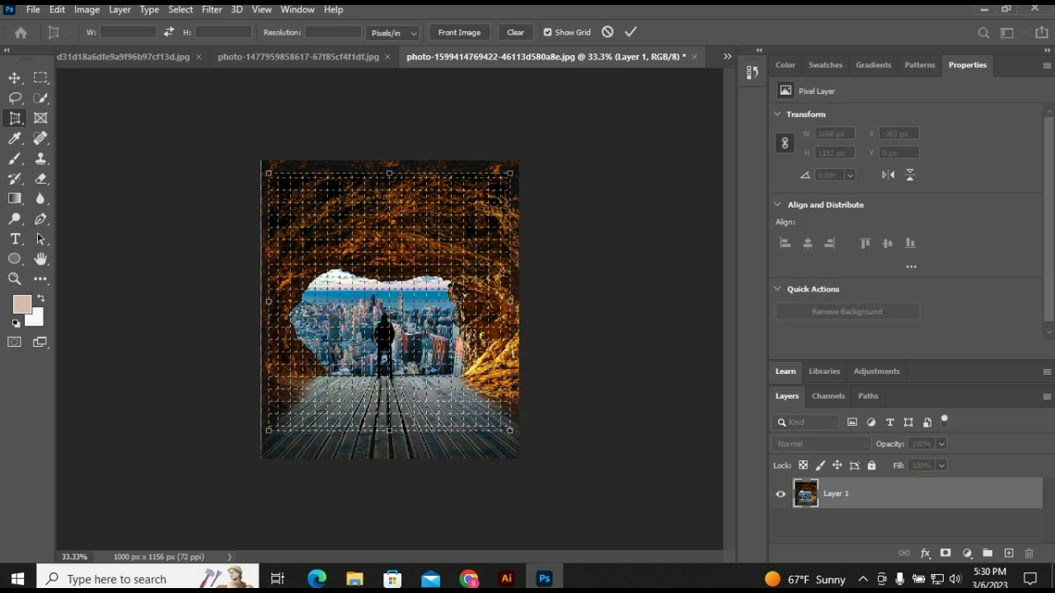
key(Return)
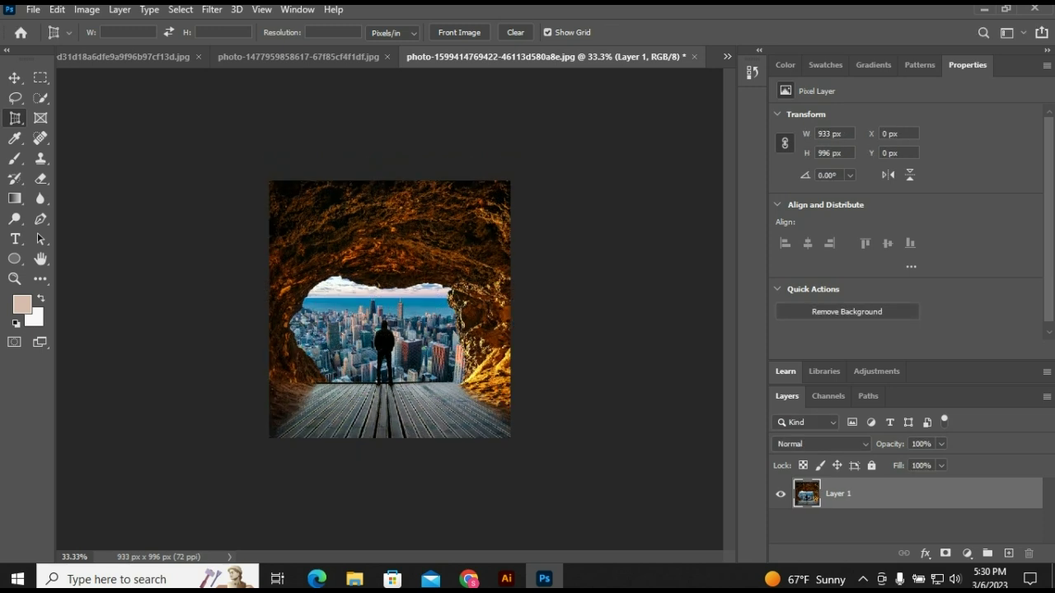
key(v)
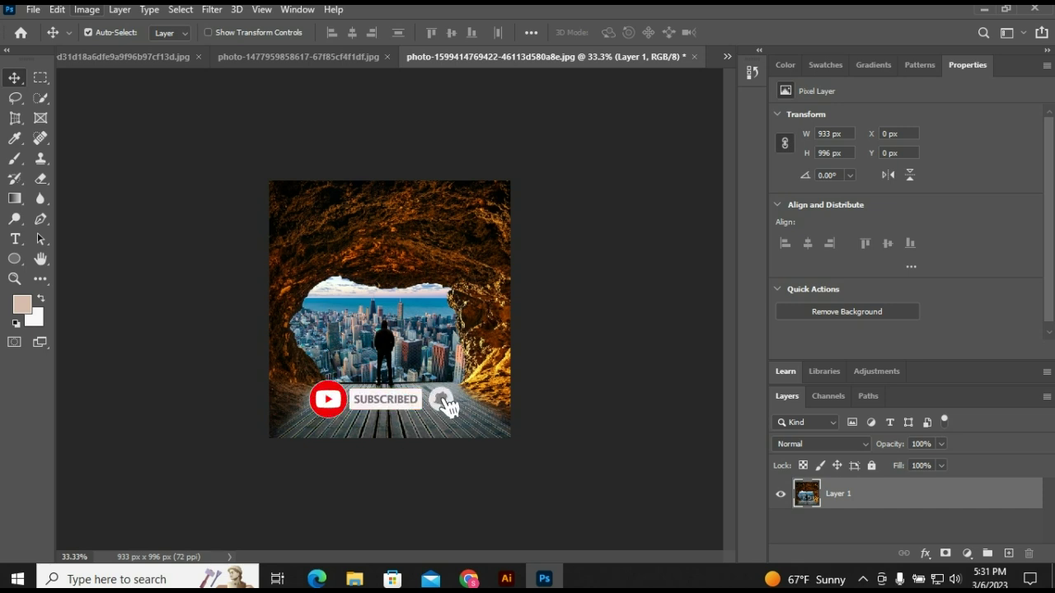
- Resize the image to 300 ppi (3888 × 4150 px) and zoom out to view it whole
key(alt+i)
key(i)
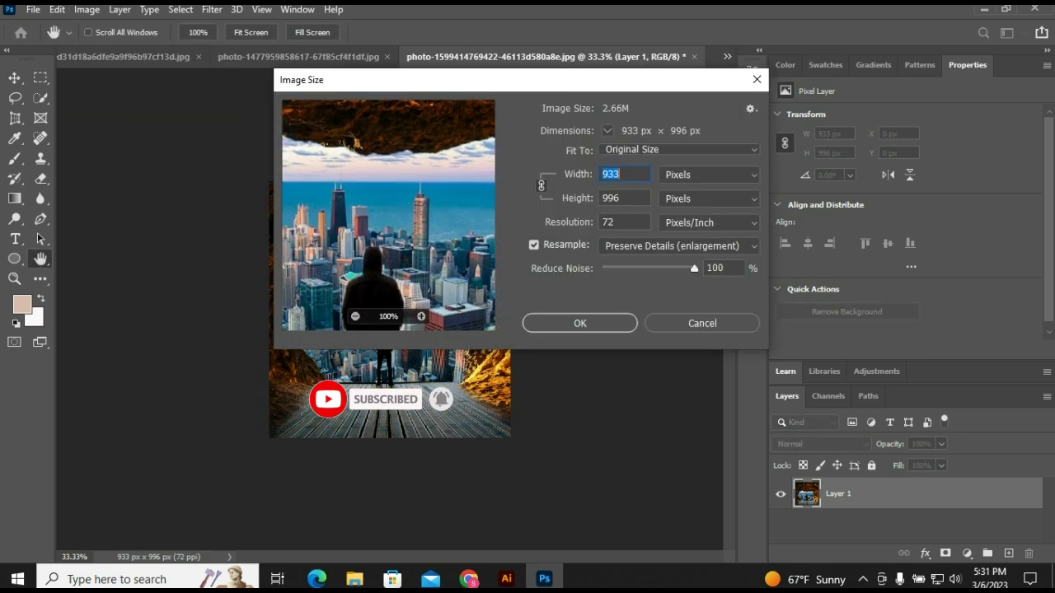
key(Tab)
key(Tab)
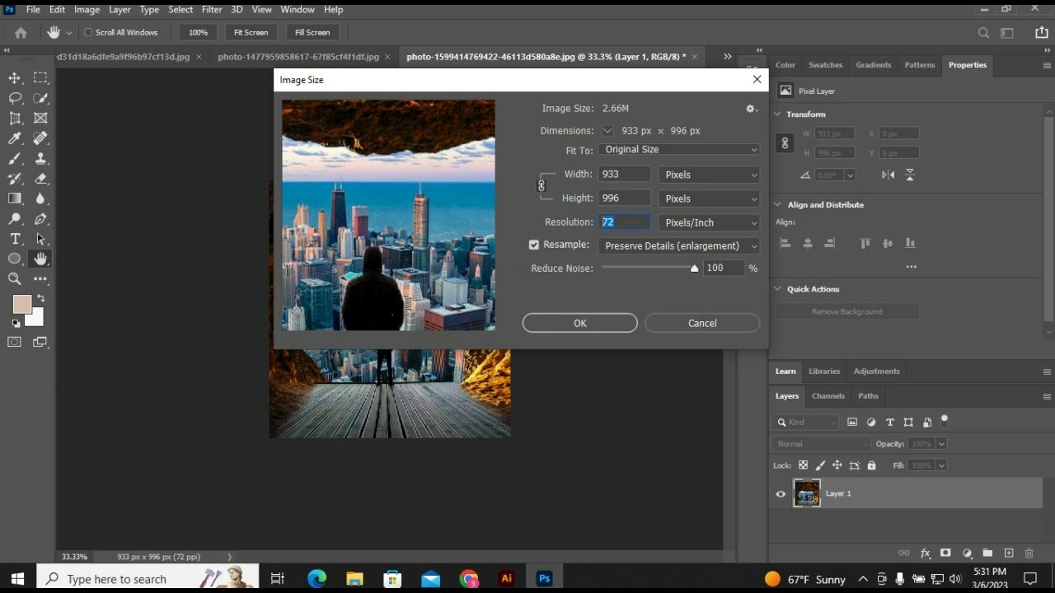
text(300)
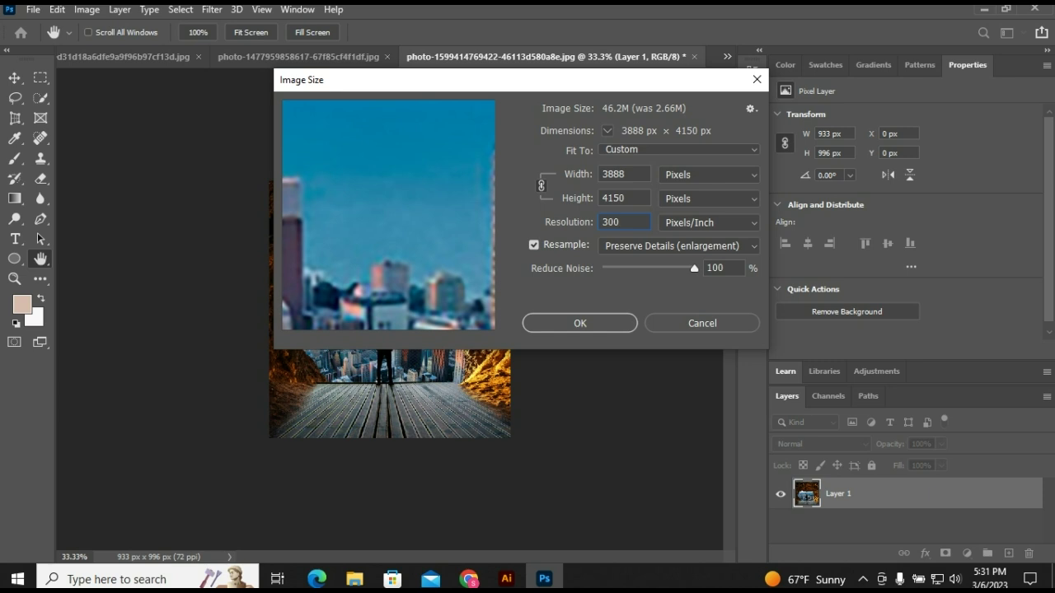
key(Return)
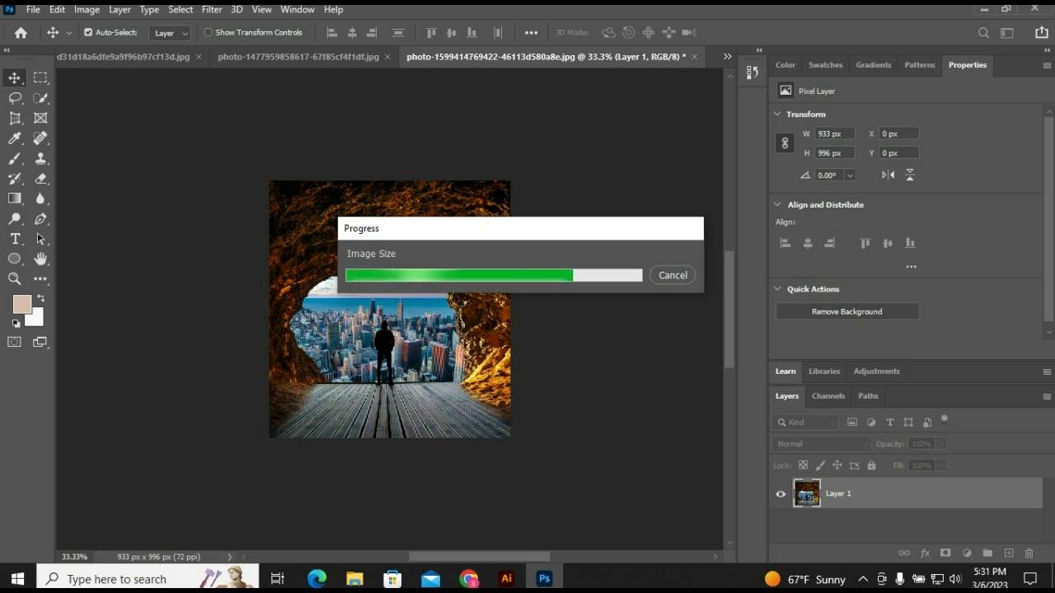
key(ctrl+minus)
key(ctrl+minus)
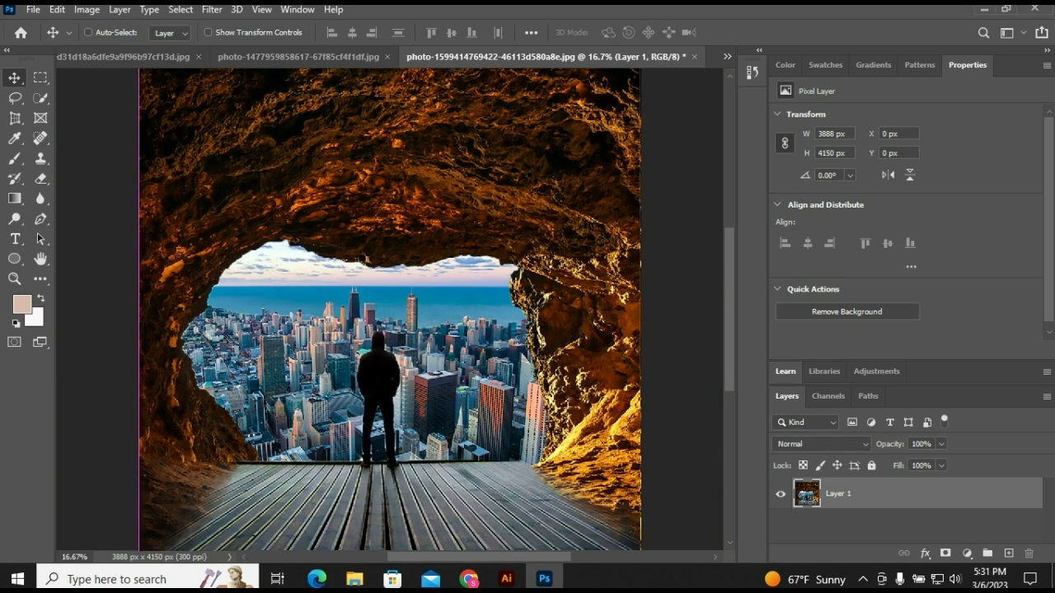
key(ctrl+minus)
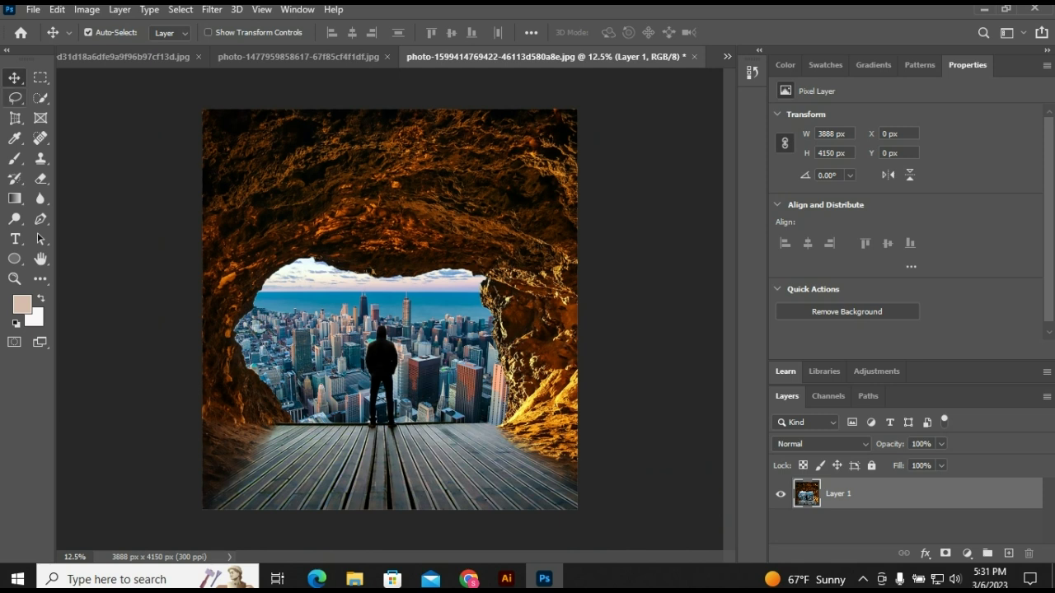
click(123, 206)
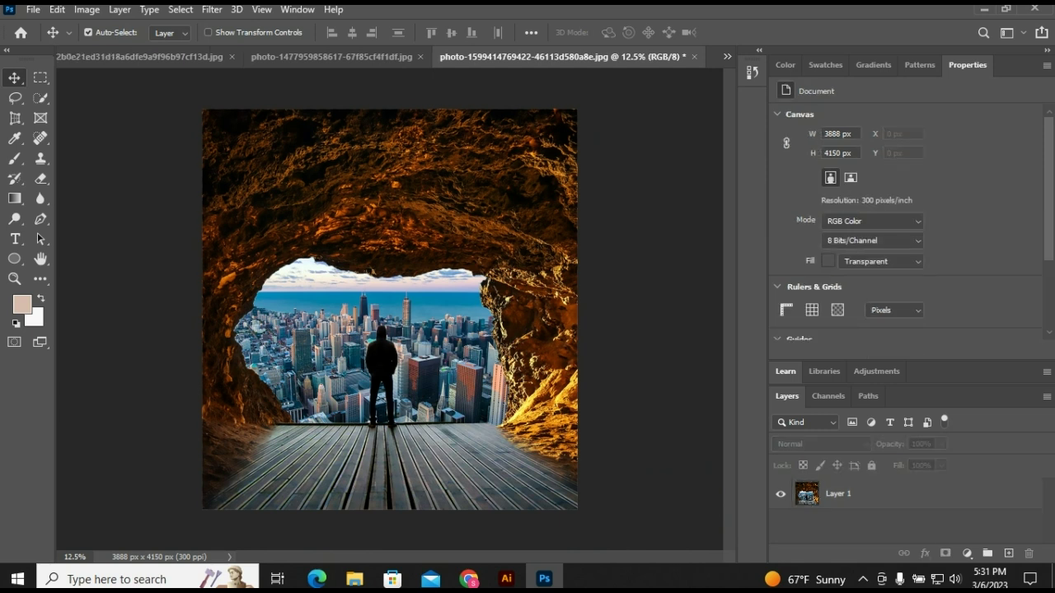